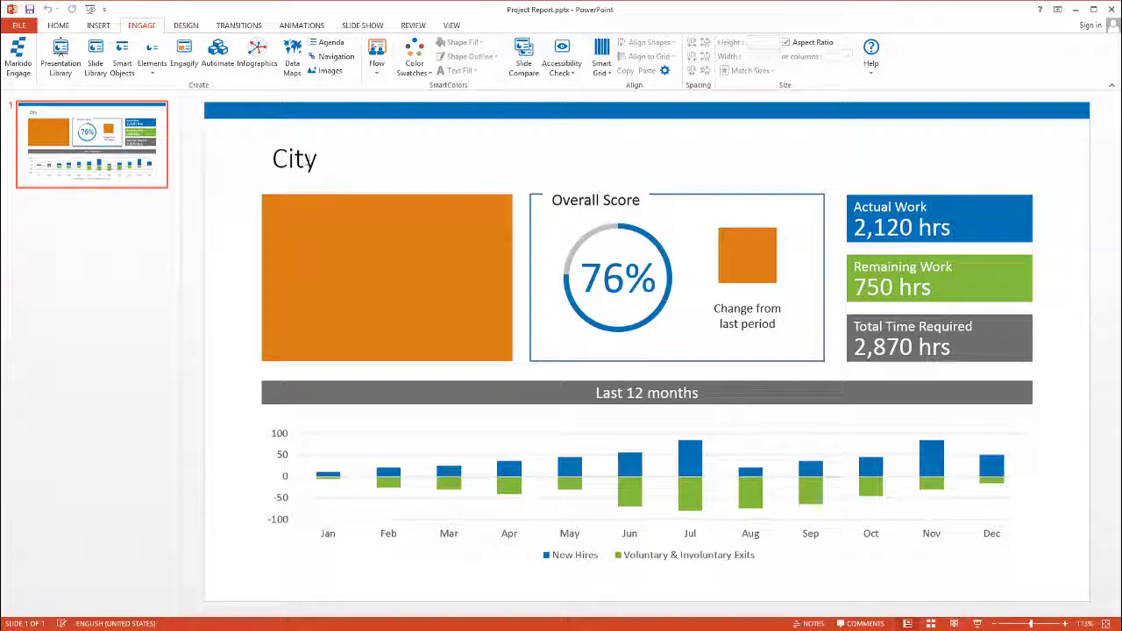
Step: Inspect the City title and the monthly hires and exits chart on the template slide
left_click(304, 159)
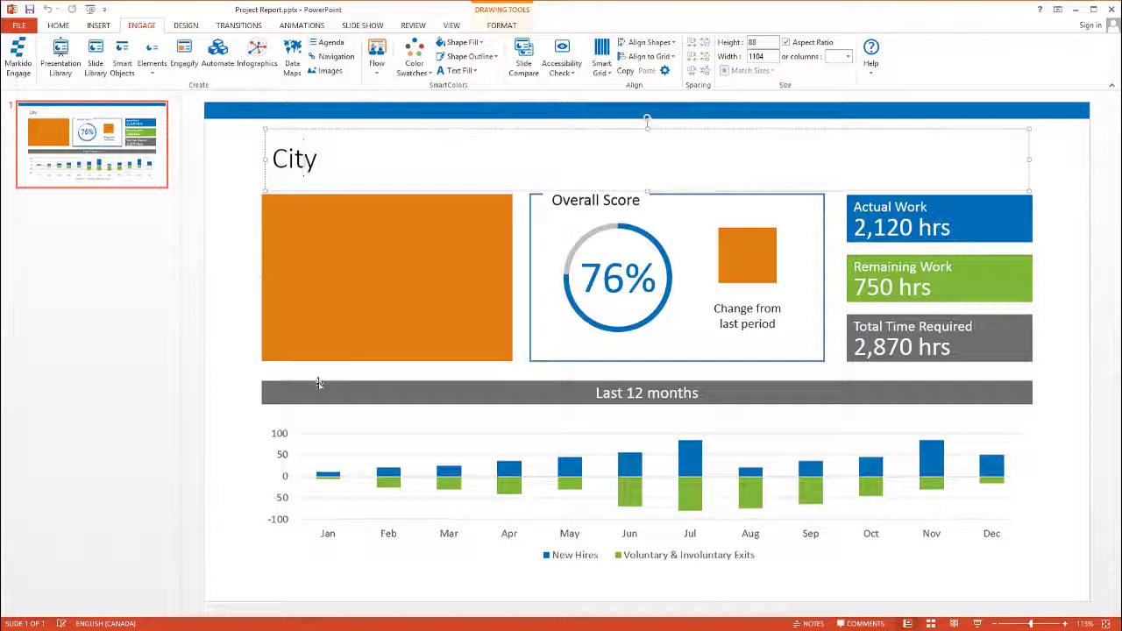
left_click(319, 426)
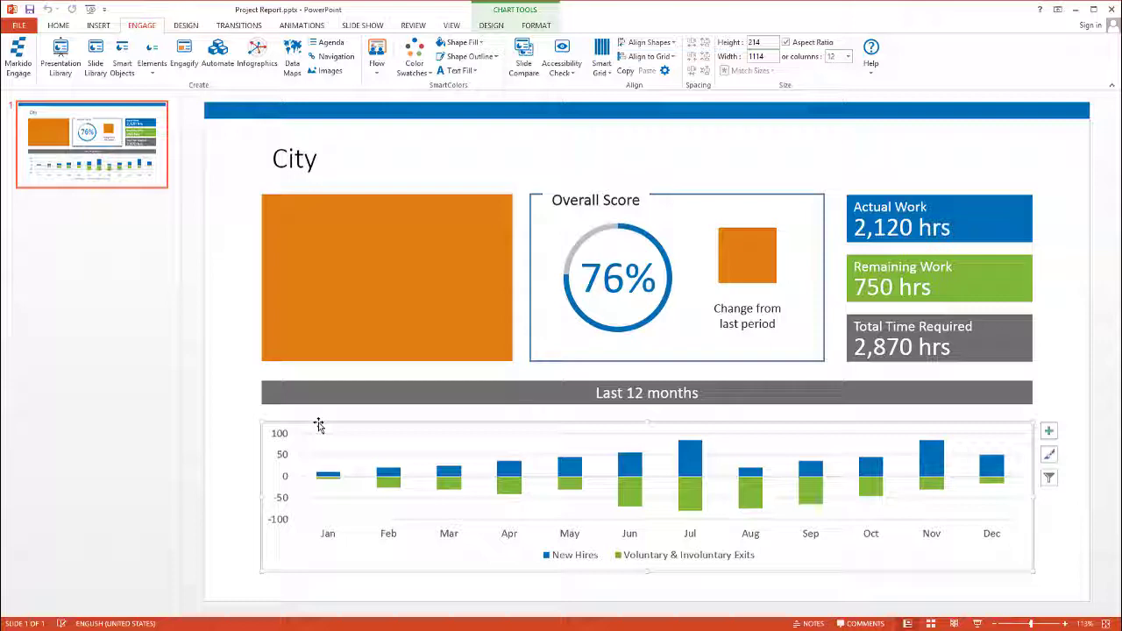
left_click(223, 483)
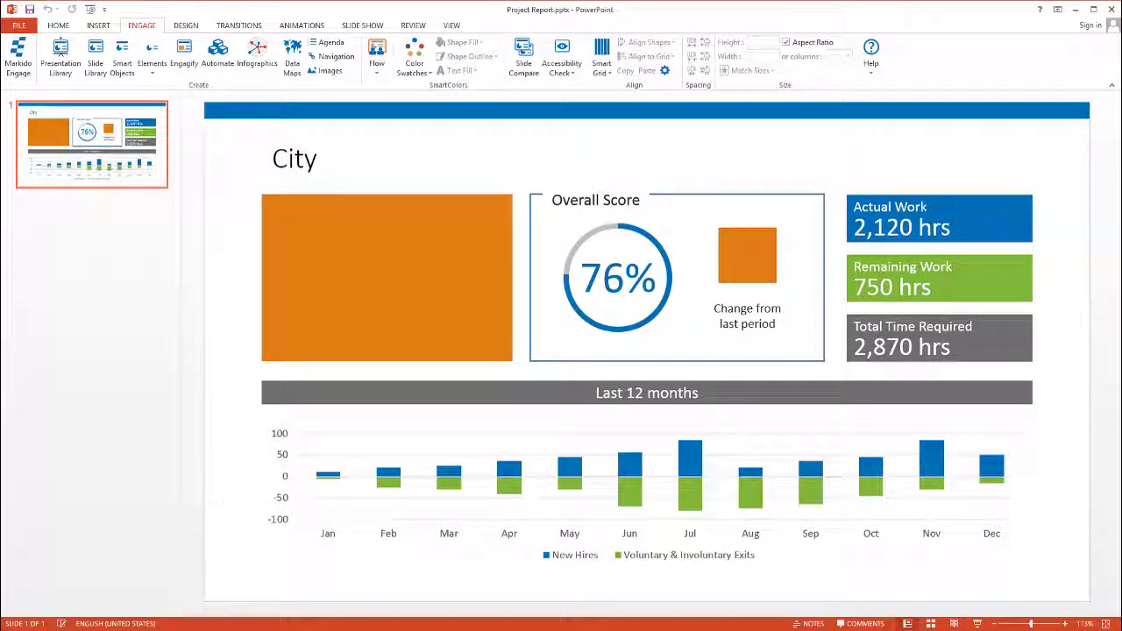
Step: In Project Data.xlsx, move from Paris in B2 along row 2 to its monthly data
key("alt+Tab")
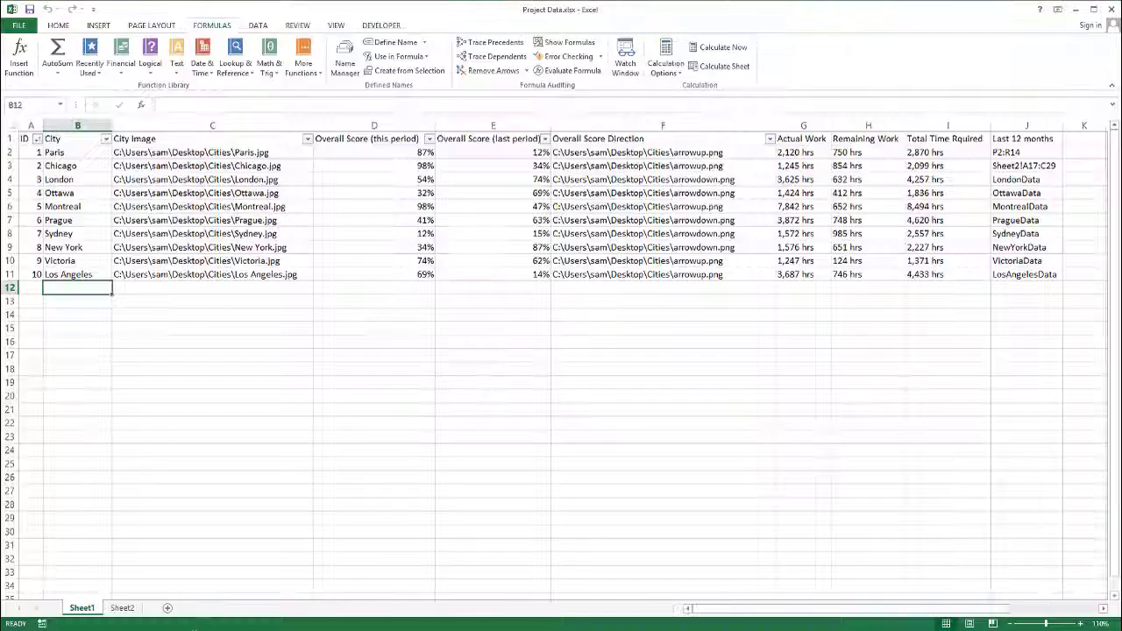
left_click(54, 152)
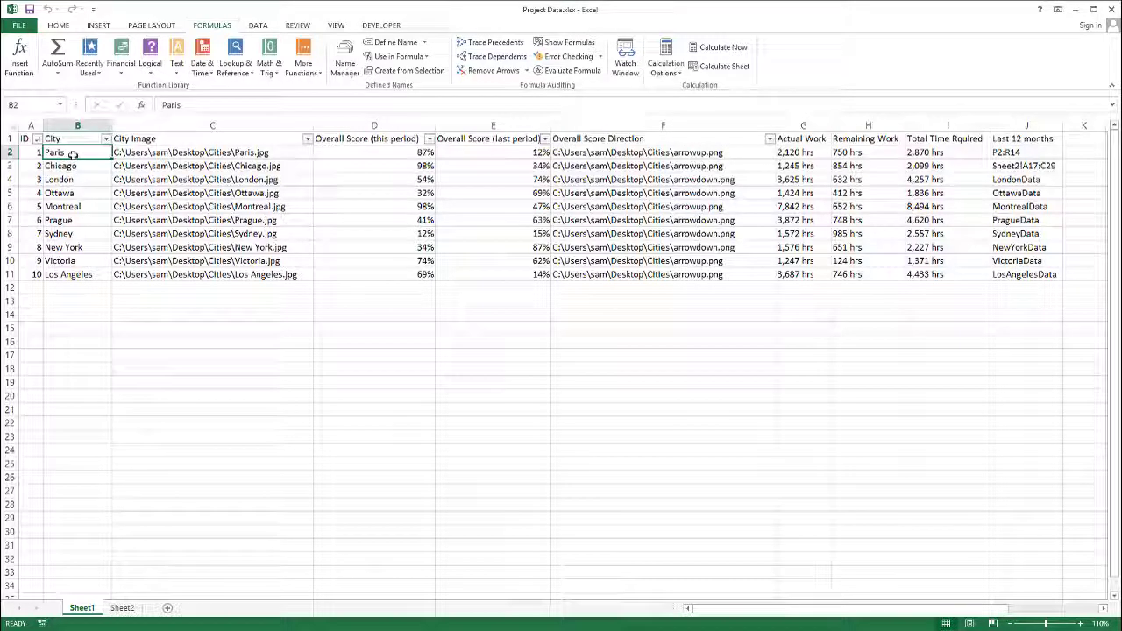
key("Right")
key("Right")
key("Right")
key("Right")
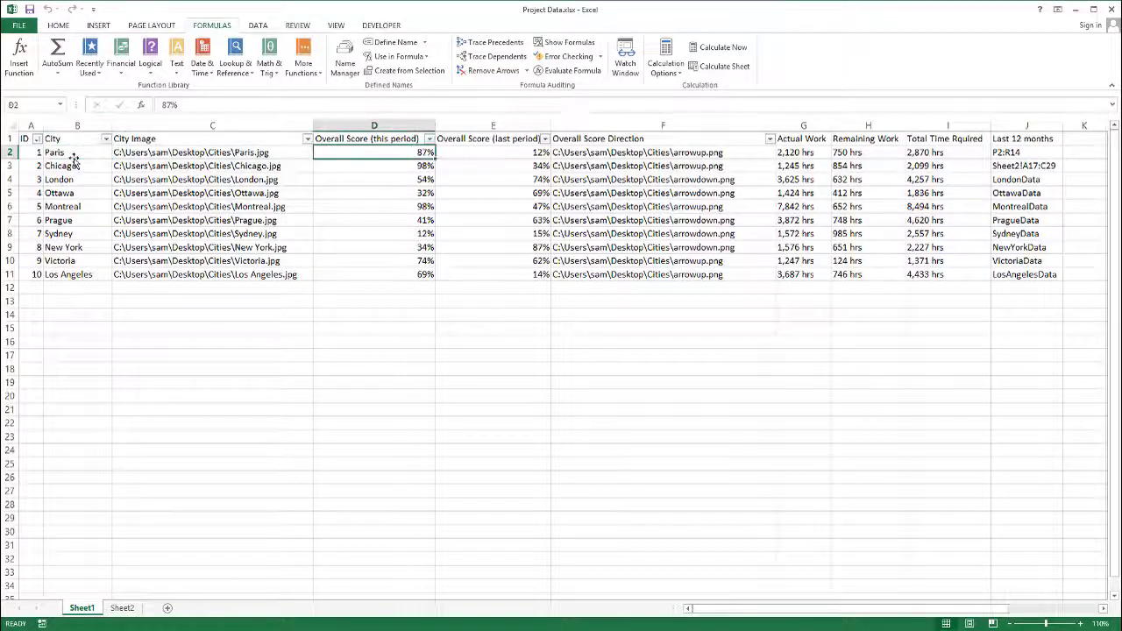
key("Right")
key("Right")
key("Right")
key("Right")
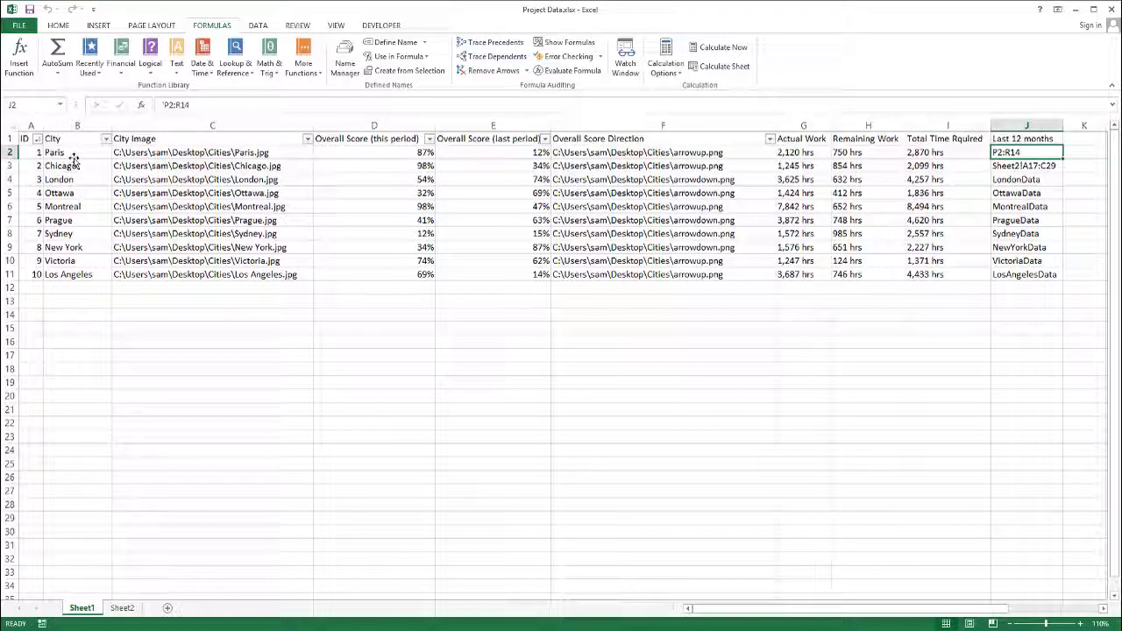
key("Right")
key("Right")
key("Right")
key("Right")
key("Right")
key("Right")
key("Right")
key("Right")
key("Right")
key("Right")
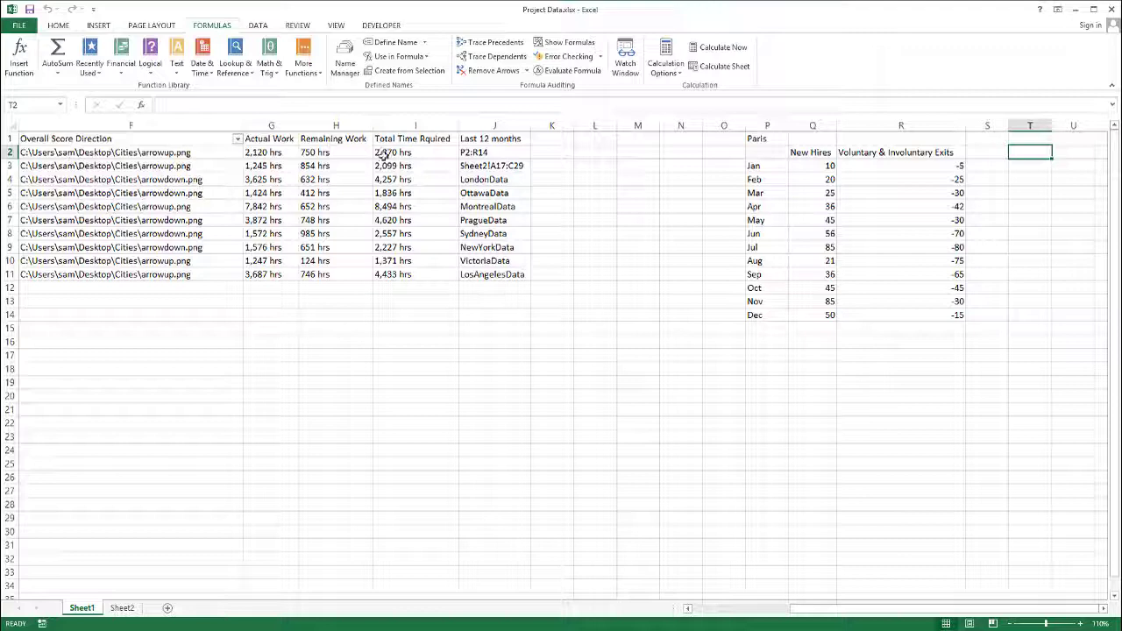
left_click(484, 153)
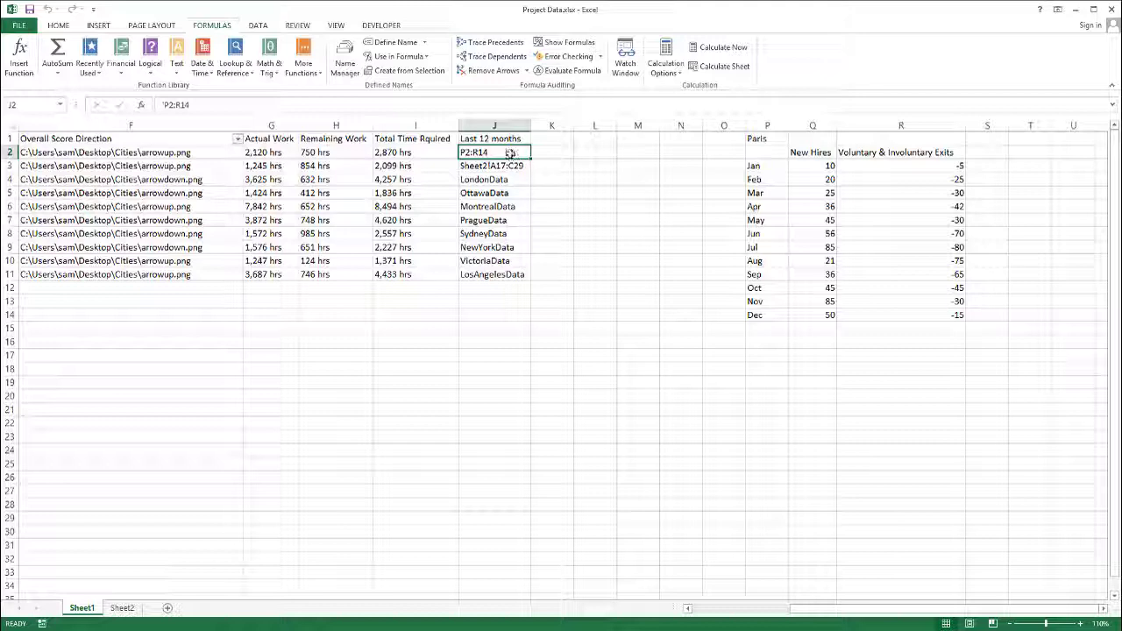
left_click_drag(761, 152, 901, 313)
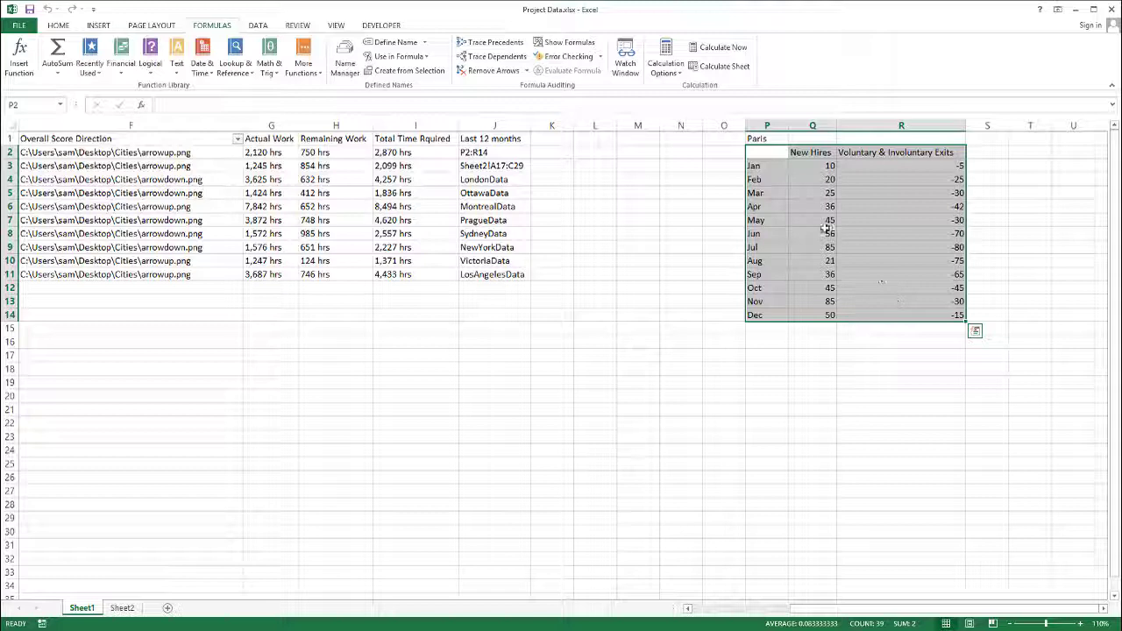
left_click(507, 151)
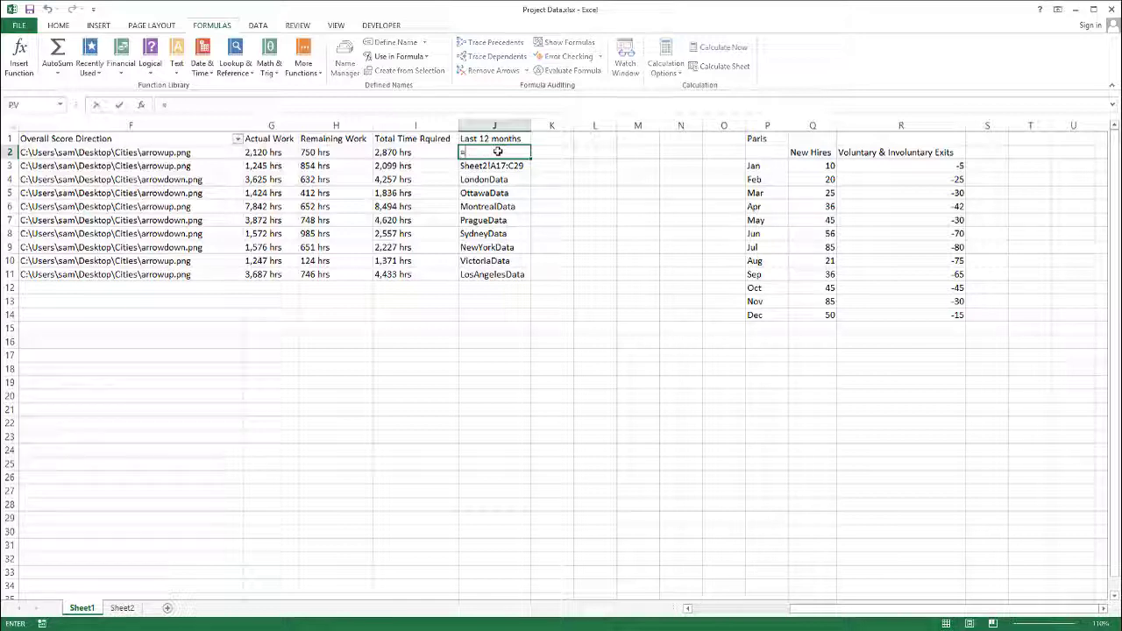
type("=")
key("Right")
key("Right")
key("Right")
key("Right")
key("Right")
key("Right")
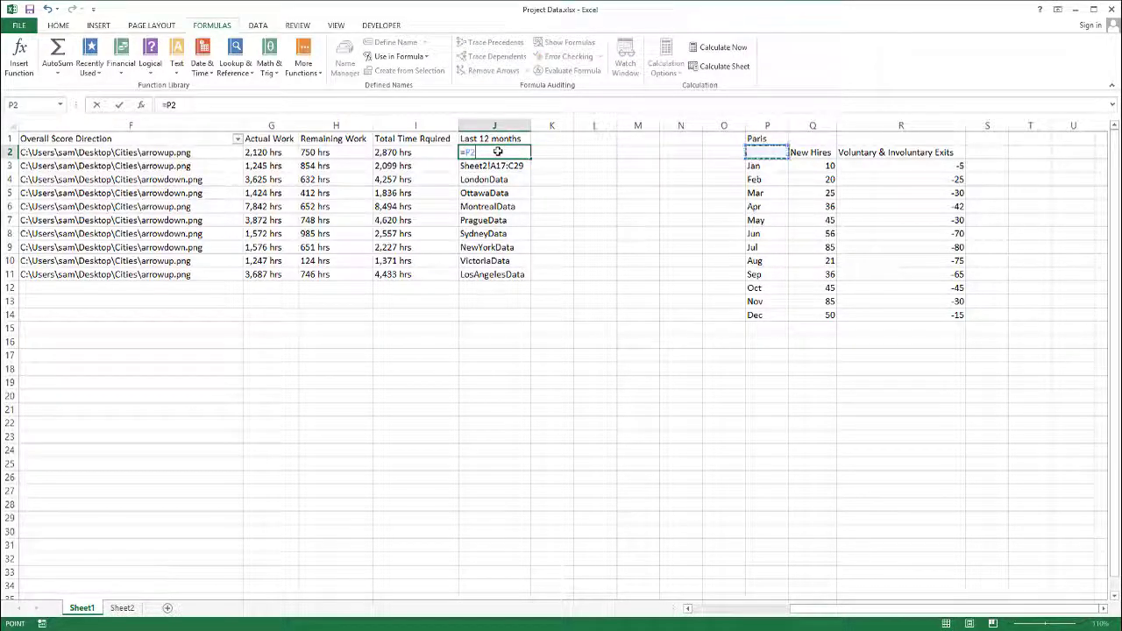
key("shift+Right")
key("shift+Right")
key("shift+Down")
key("shift+Down")
key("shift+Down")
key("shift+Down")
key("shift+Down")
key("shift+Down")
key("shift+Down")
key("shift+Down")
key("shift+Down")
key("shift+Down")
key("shift+Down")
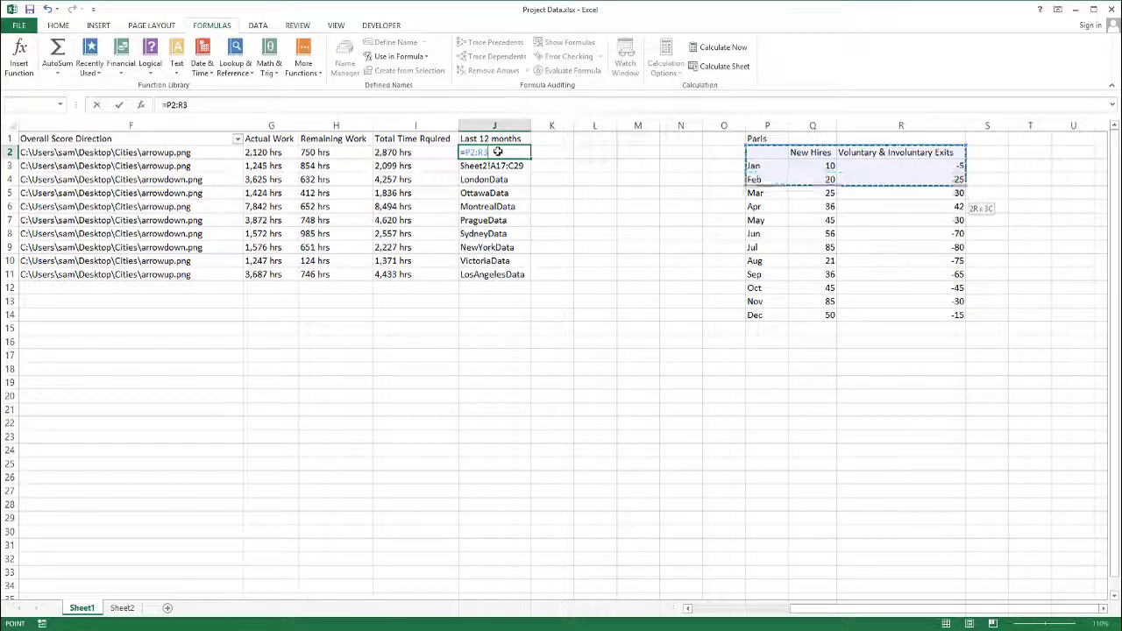
key("shift+Down")
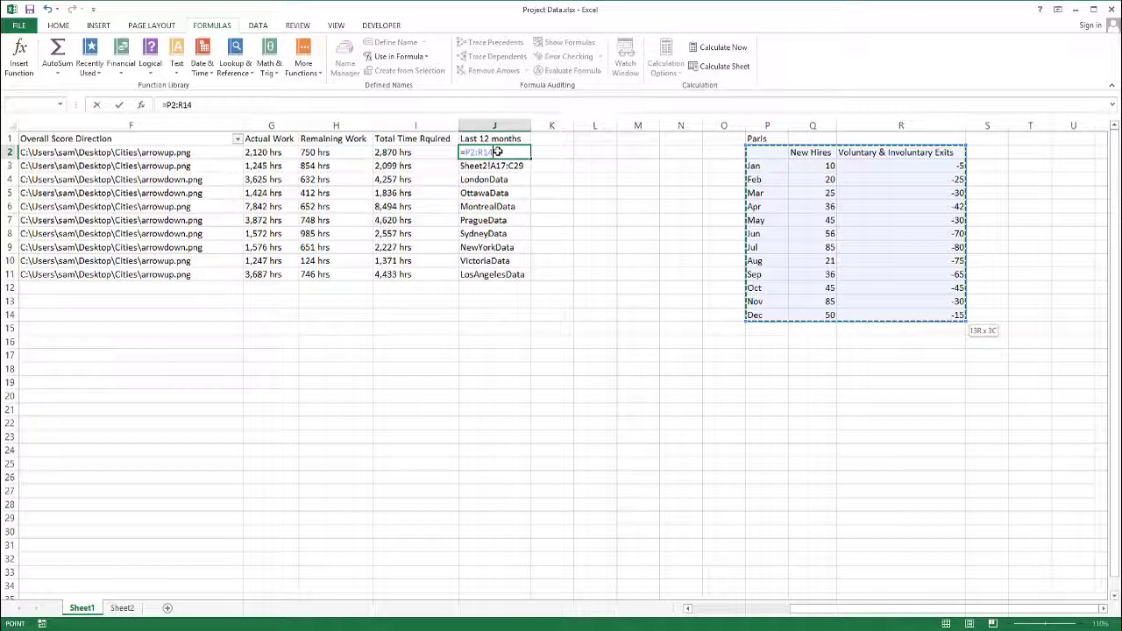
key("Return")
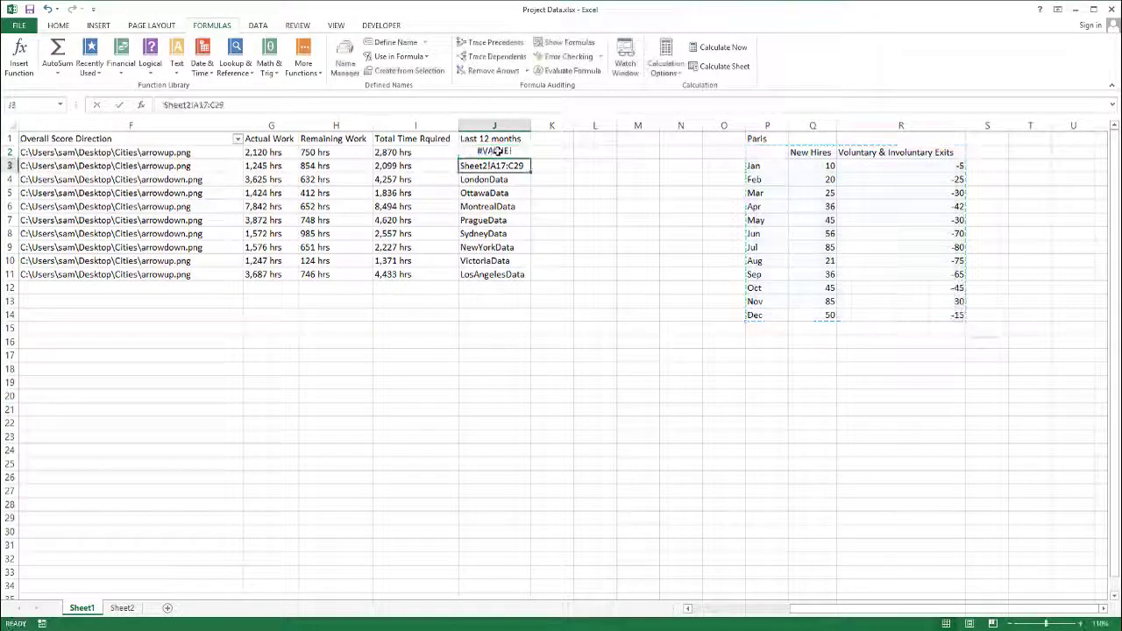
left_click(496, 151)
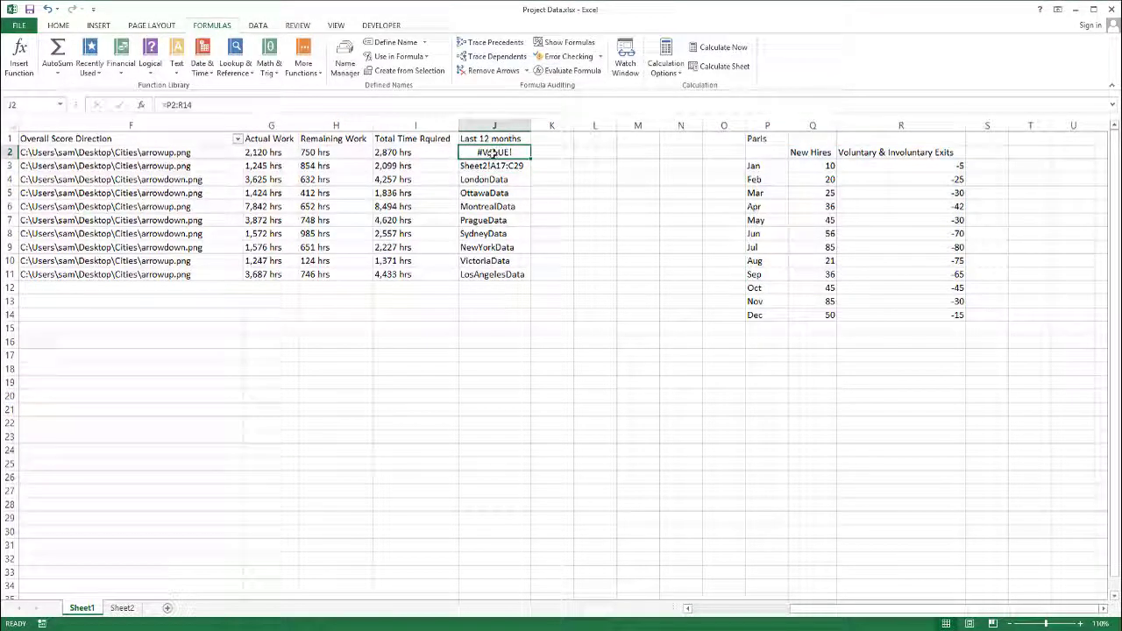
left_click(167, 106)
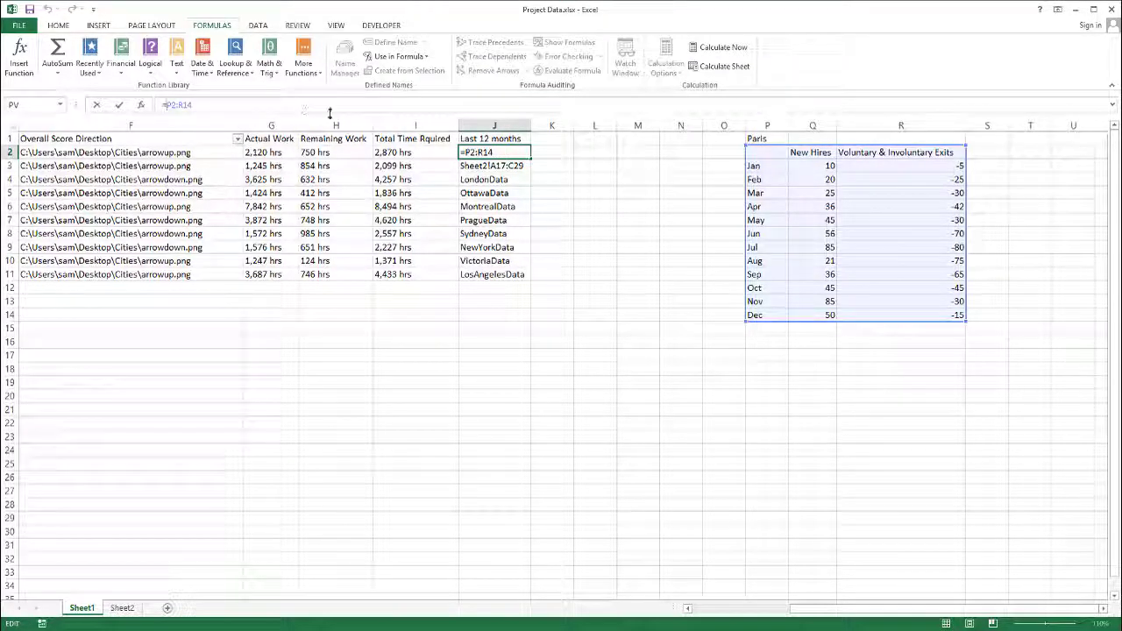
key("BackSpace")
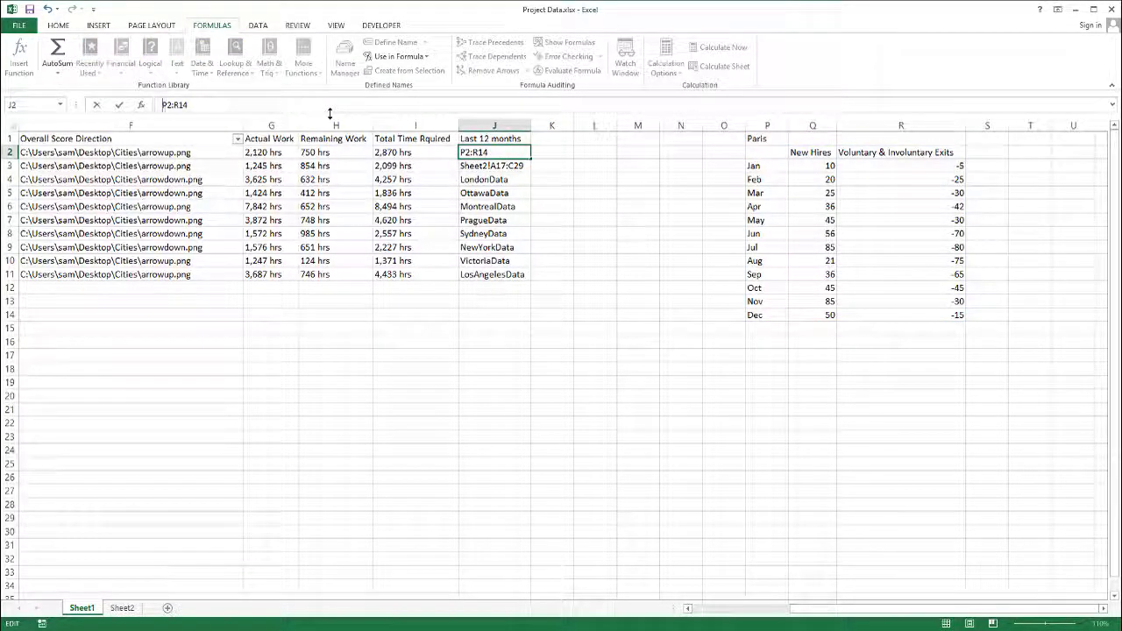
type("'")
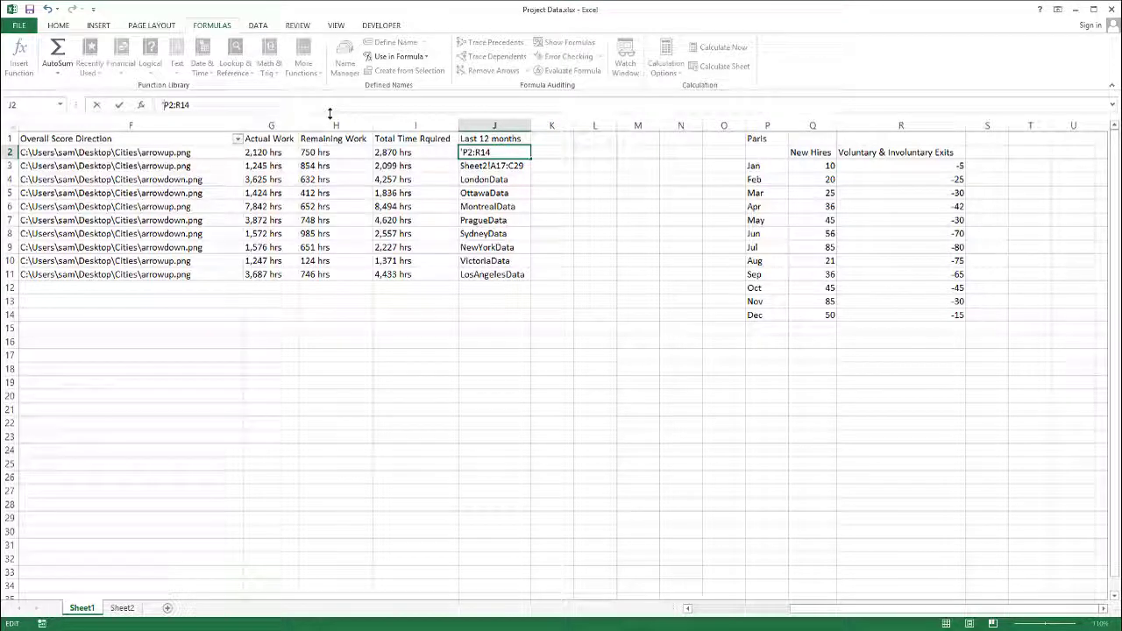
key("Return")
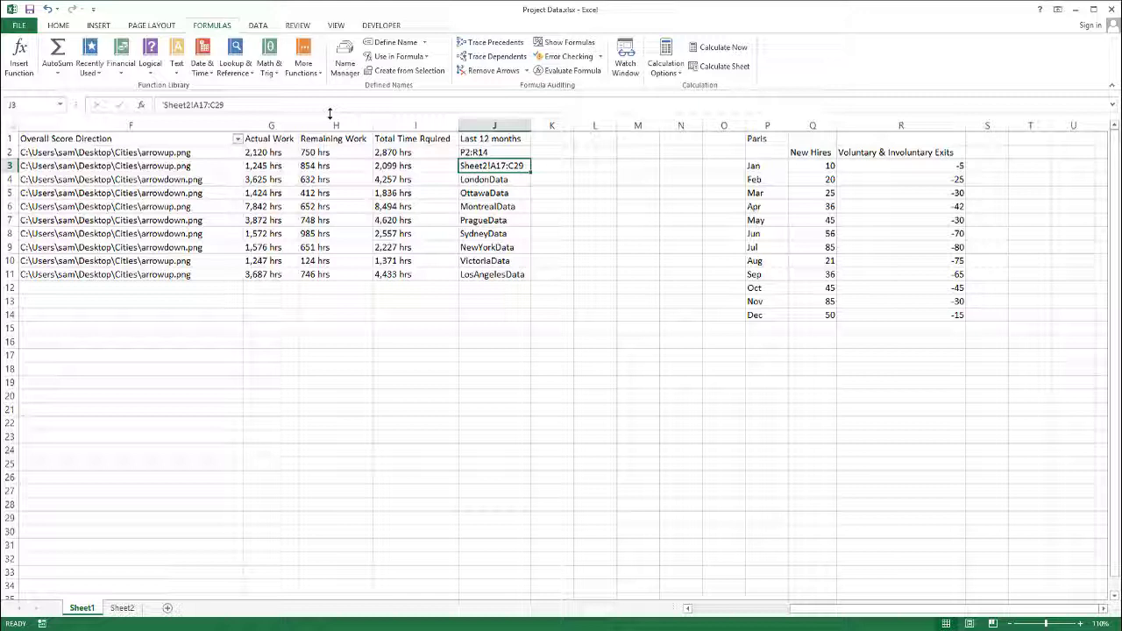
key("Up")
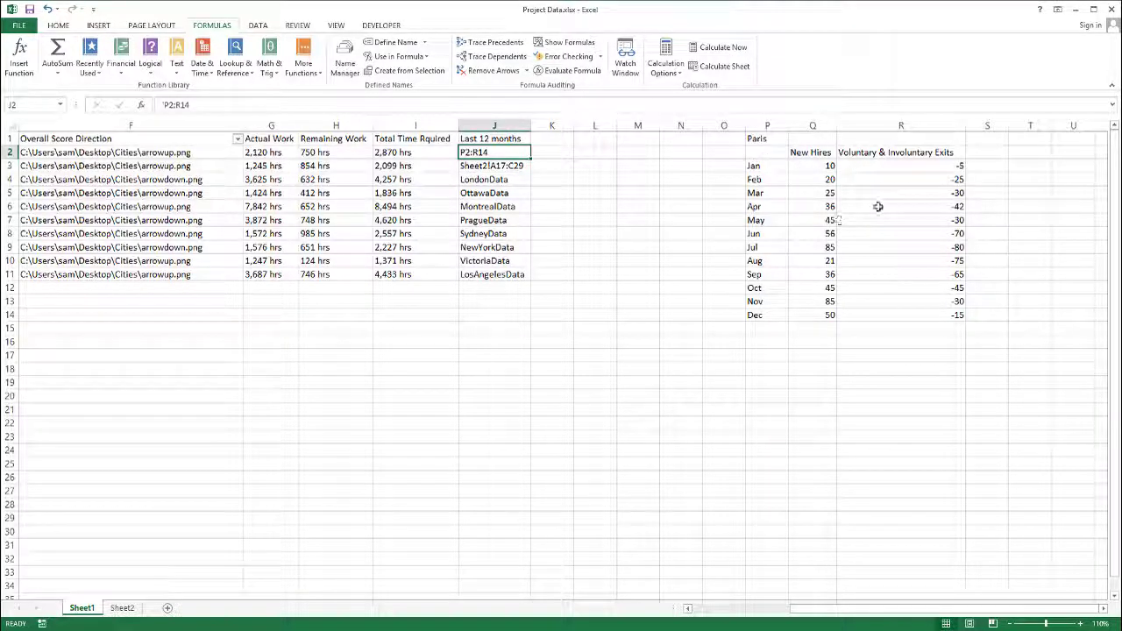
left_click(122, 608)
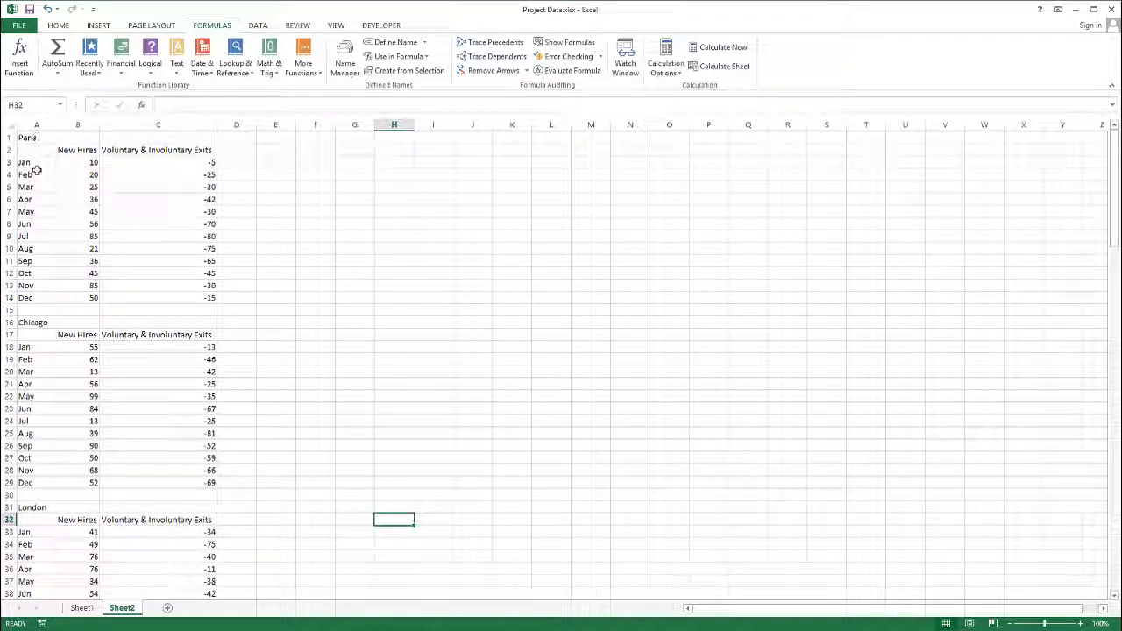
left_click(84, 609)
left_click(479, 168)
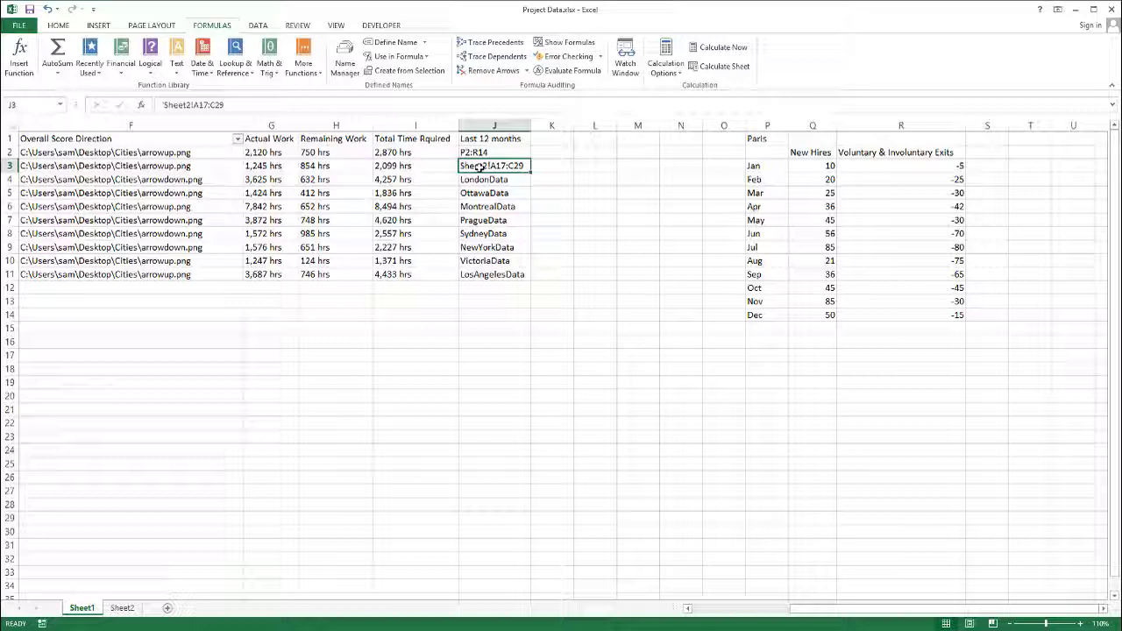
Step: Enter a formula in J3 referencing Chicago's Sheet2 range A17:C29
type("=")
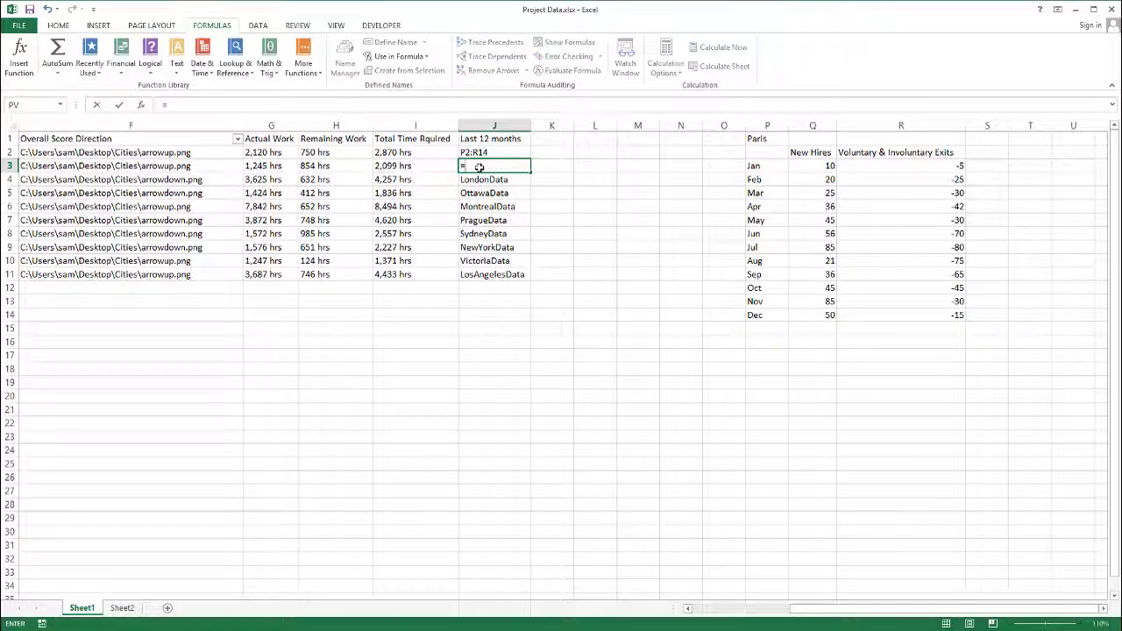
left_click(122, 607)
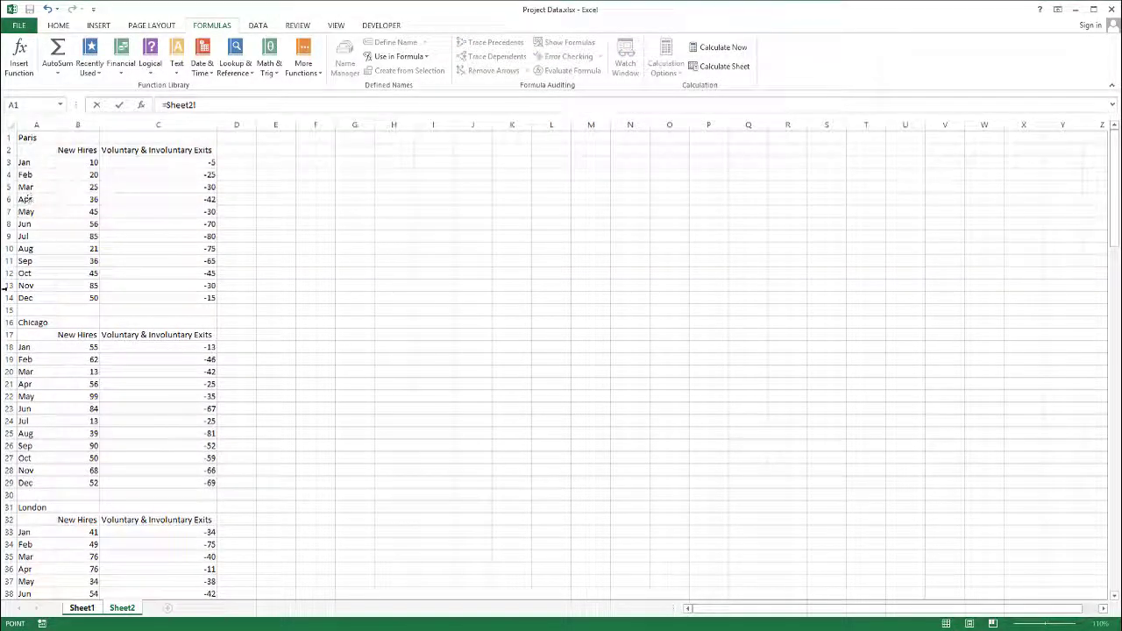
left_click_drag(35, 334, 167, 483)
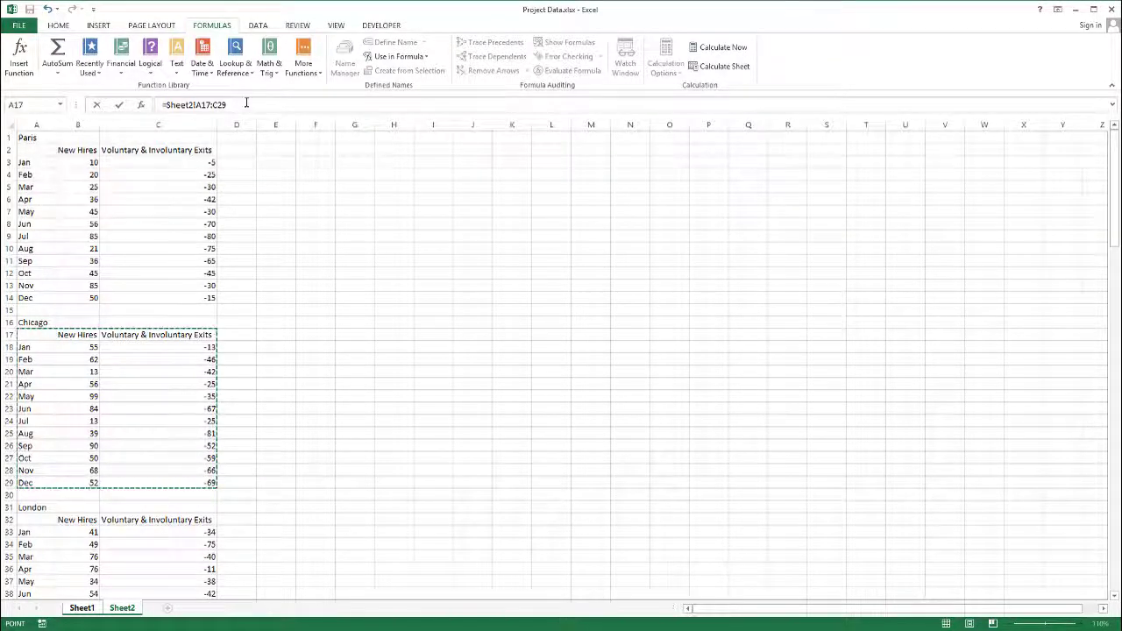
key("Return")
Step: Swap J3's leading equals sign for an apostrophe so Sheet2!A17:C29 stays text
left_click(483, 164)
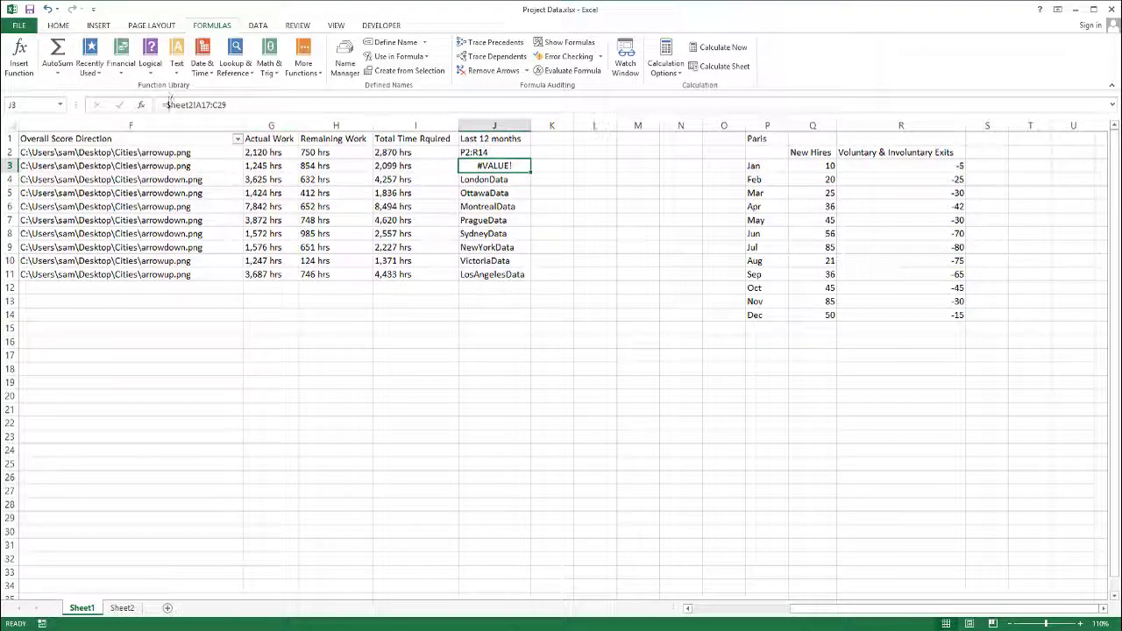
left_click(167, 104)
key("BackSpace")
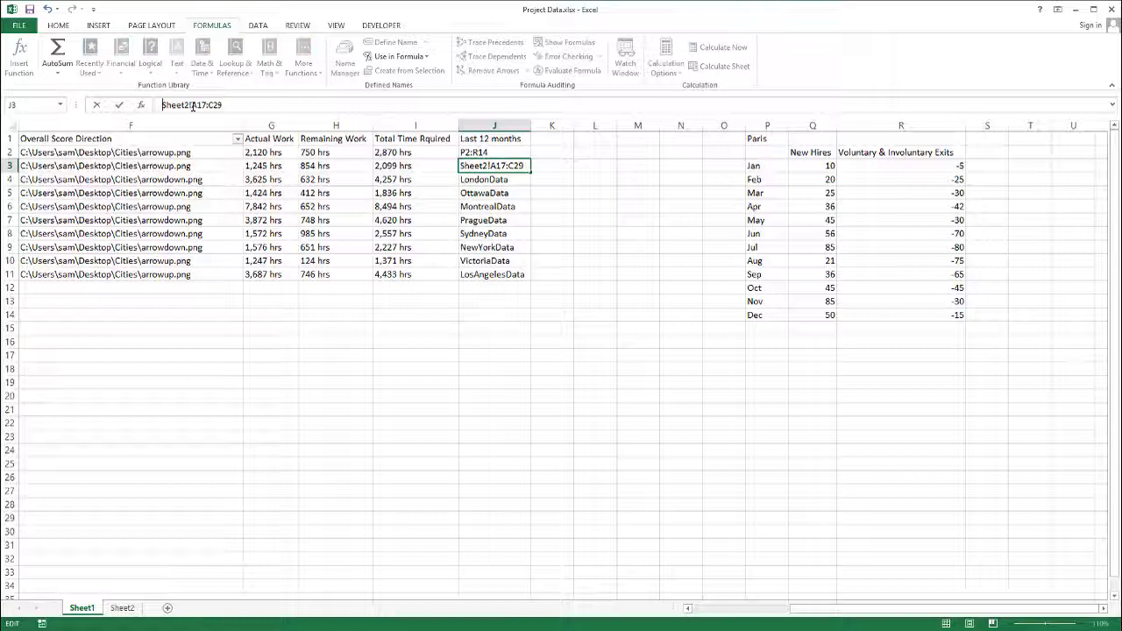
type("'")
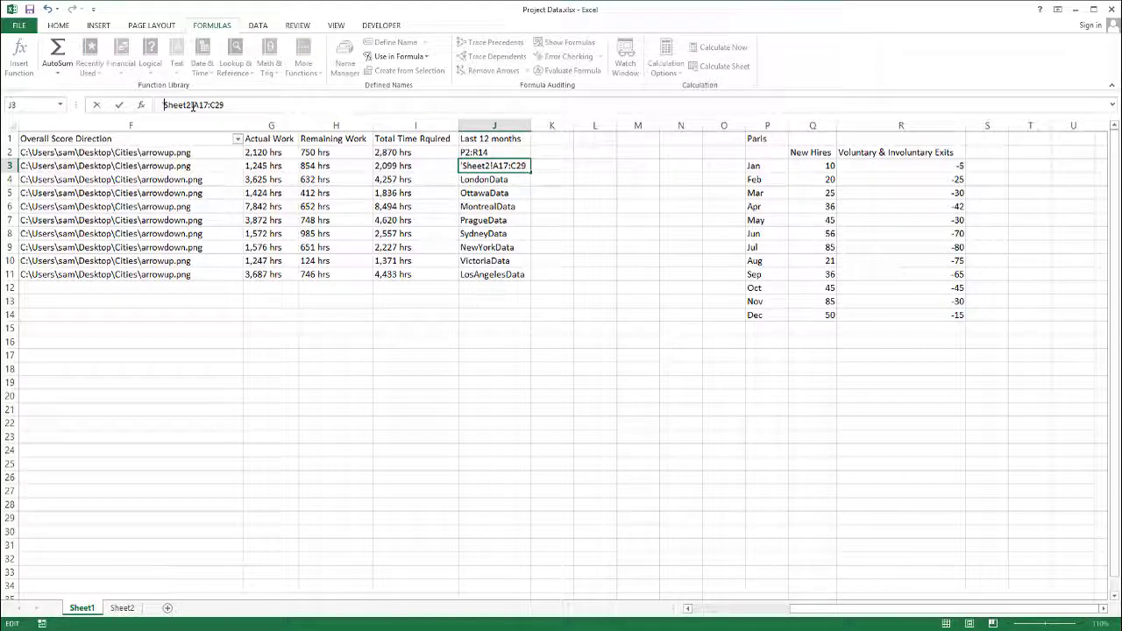
key("Return")
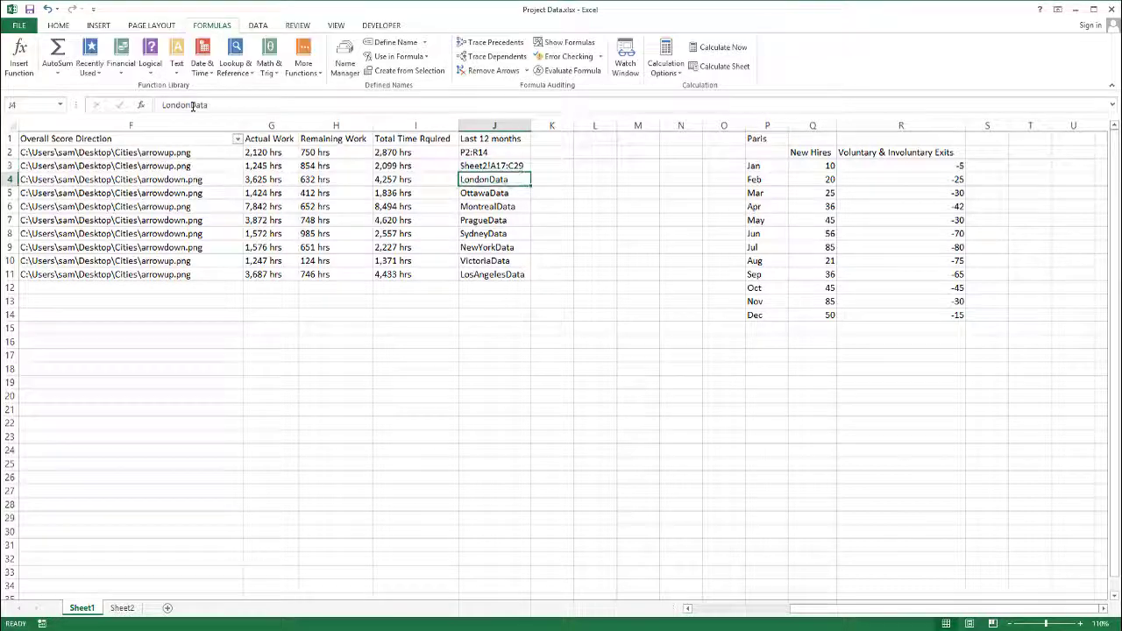
key("Up")
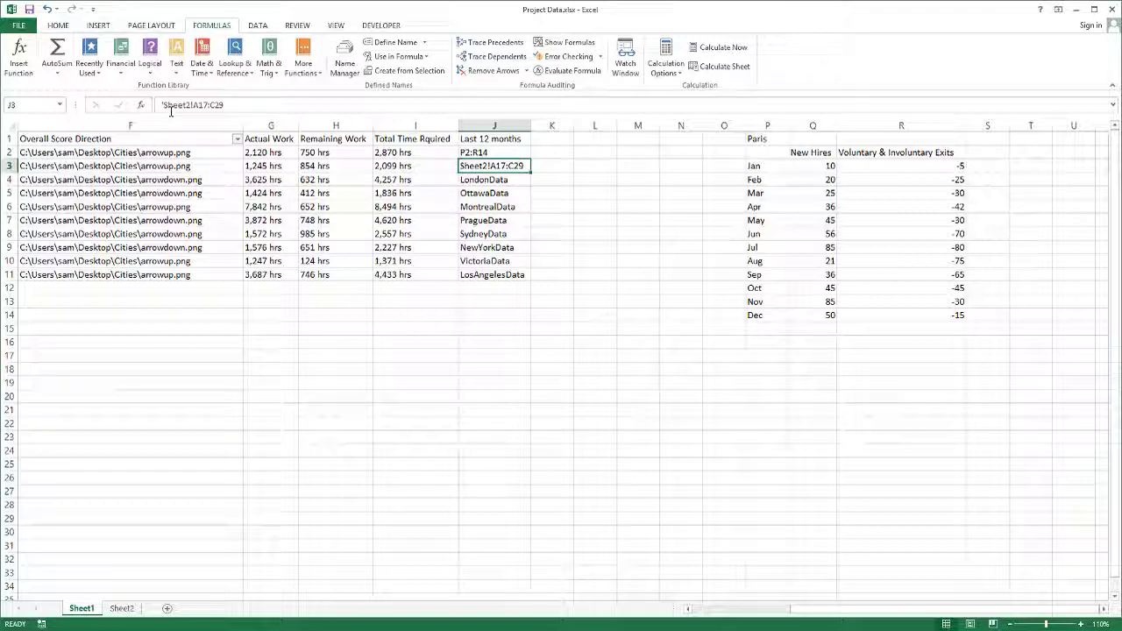
key("Down")
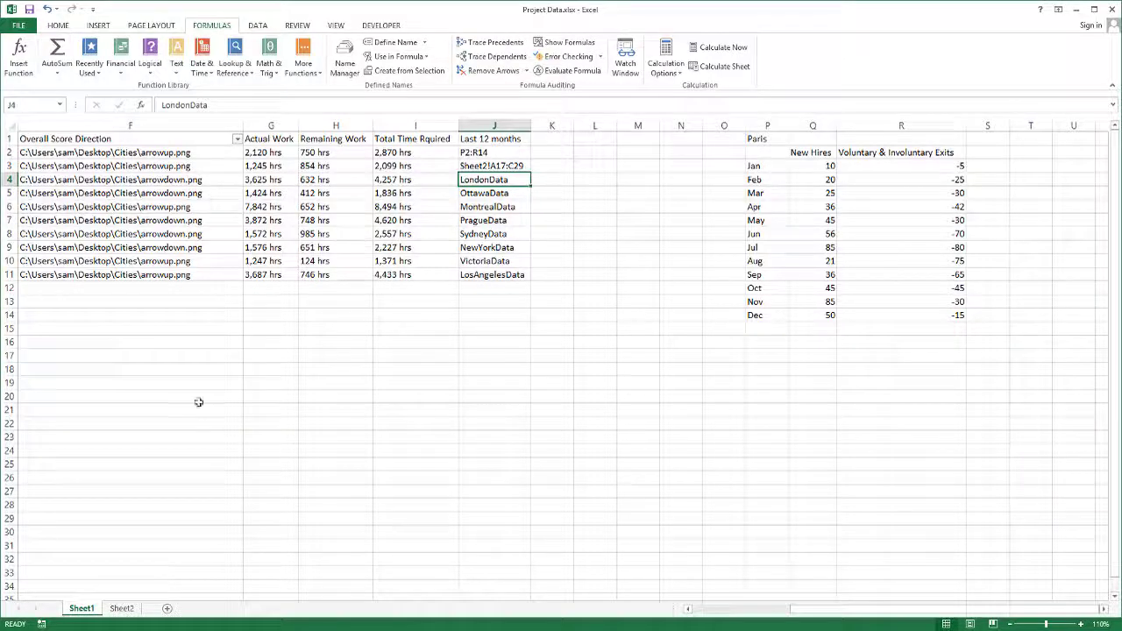
Step: Name London's Sheet2 table A32:C44 'LondonData', verify the name, and return to Sheet1
left_click(122, 608)
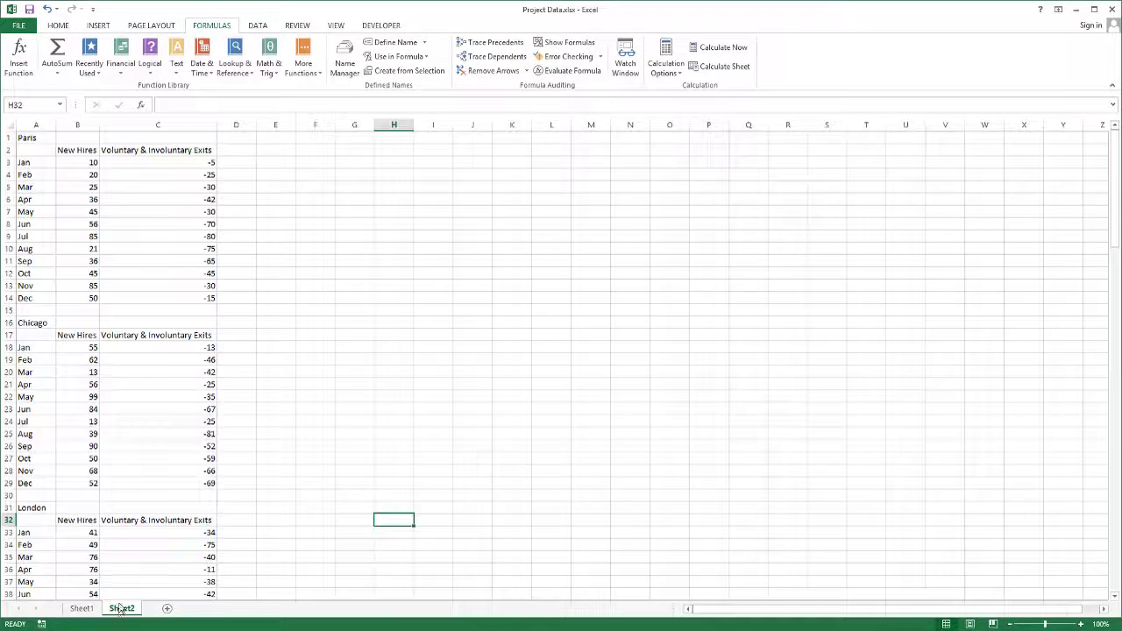
scroll(132, 421, "down", 5)
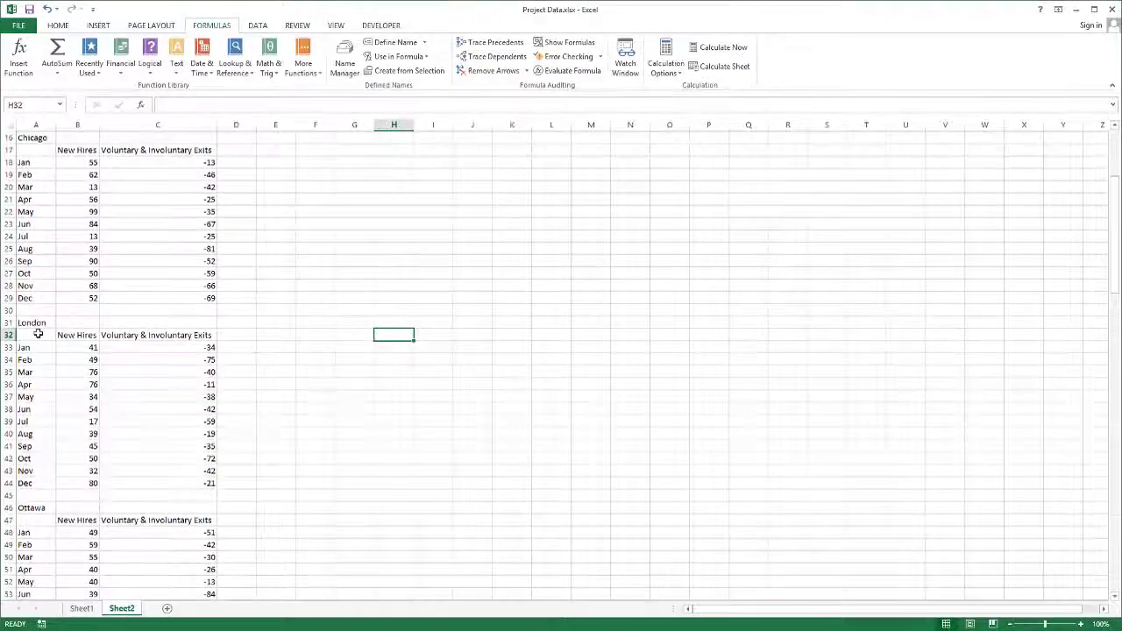
left_click_drag(38, 334, 176, 480)
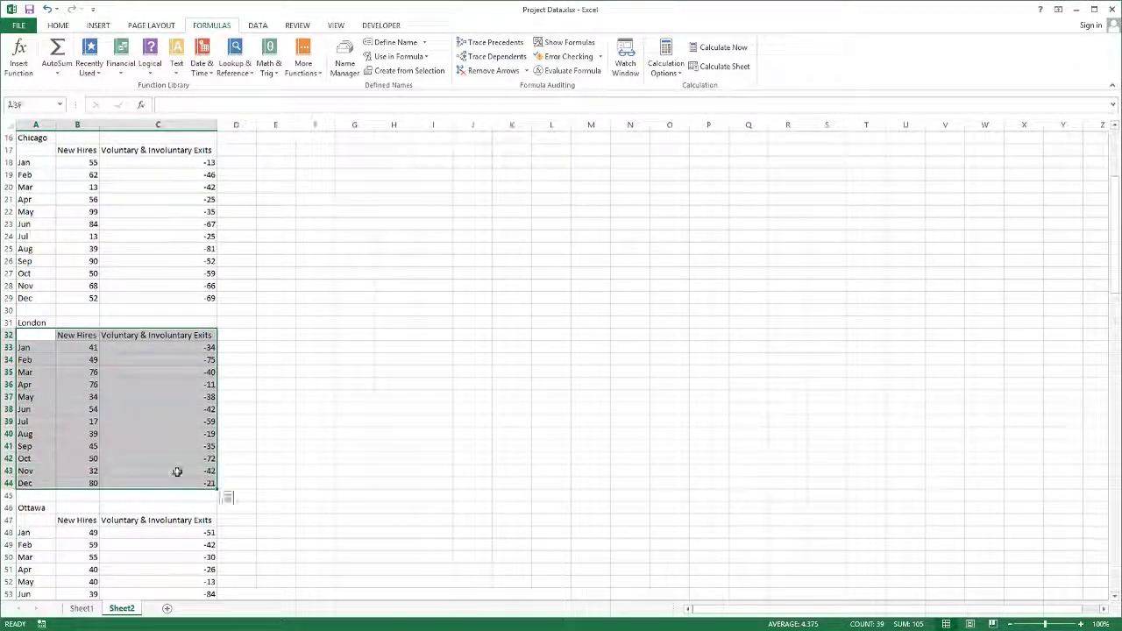
left_click(25, 105)
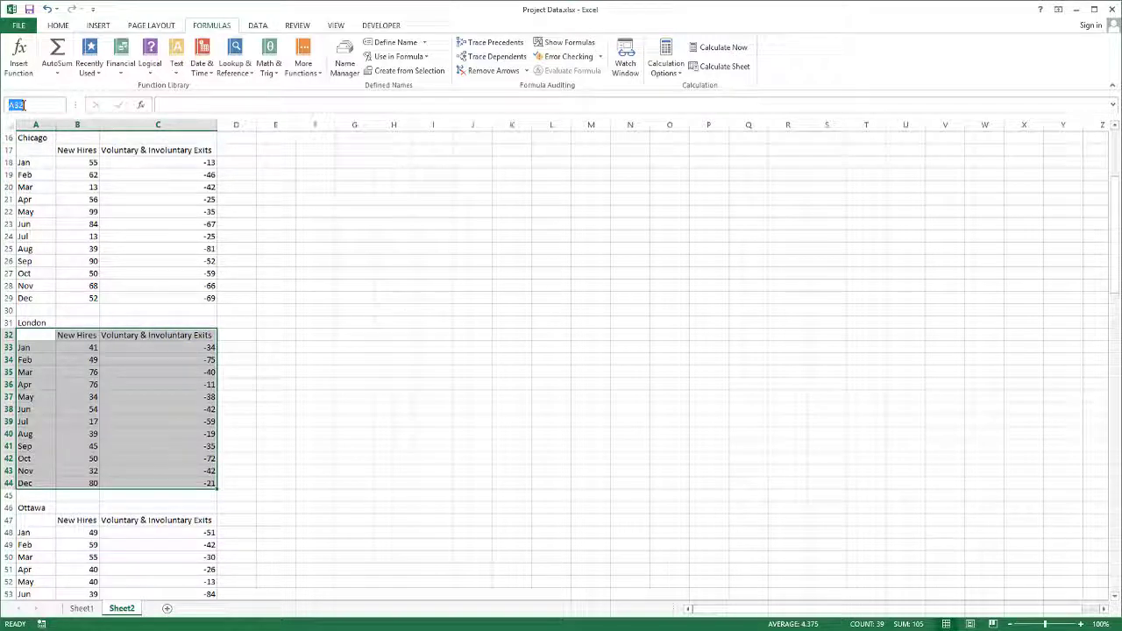
type("Lond")
type("on")
type("Data")
key("Return")
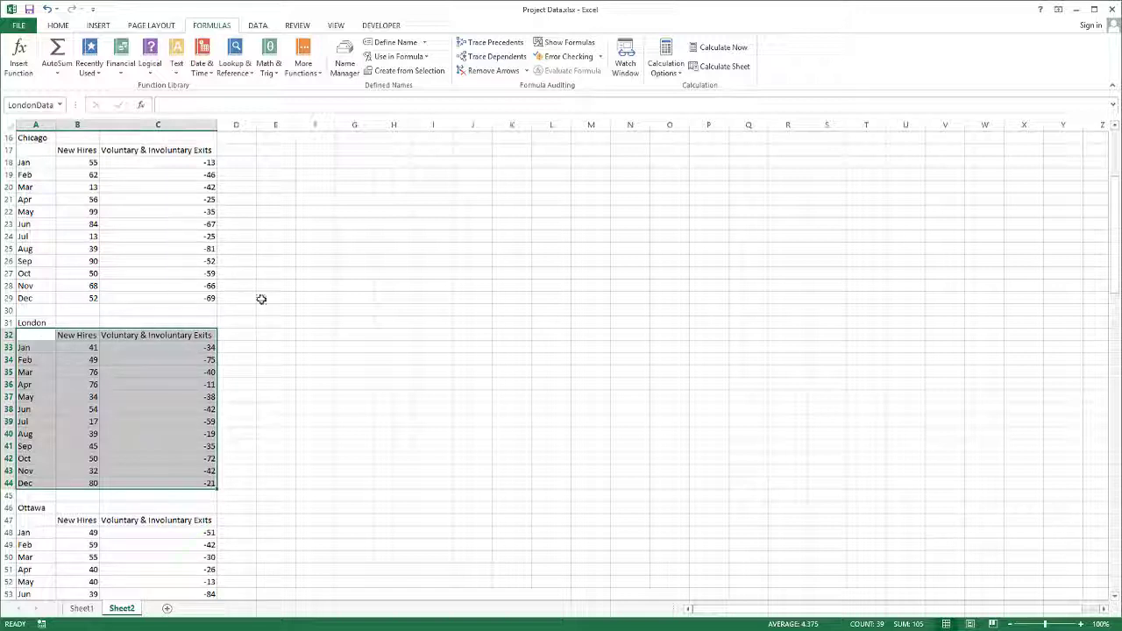
left_click(202, 298)
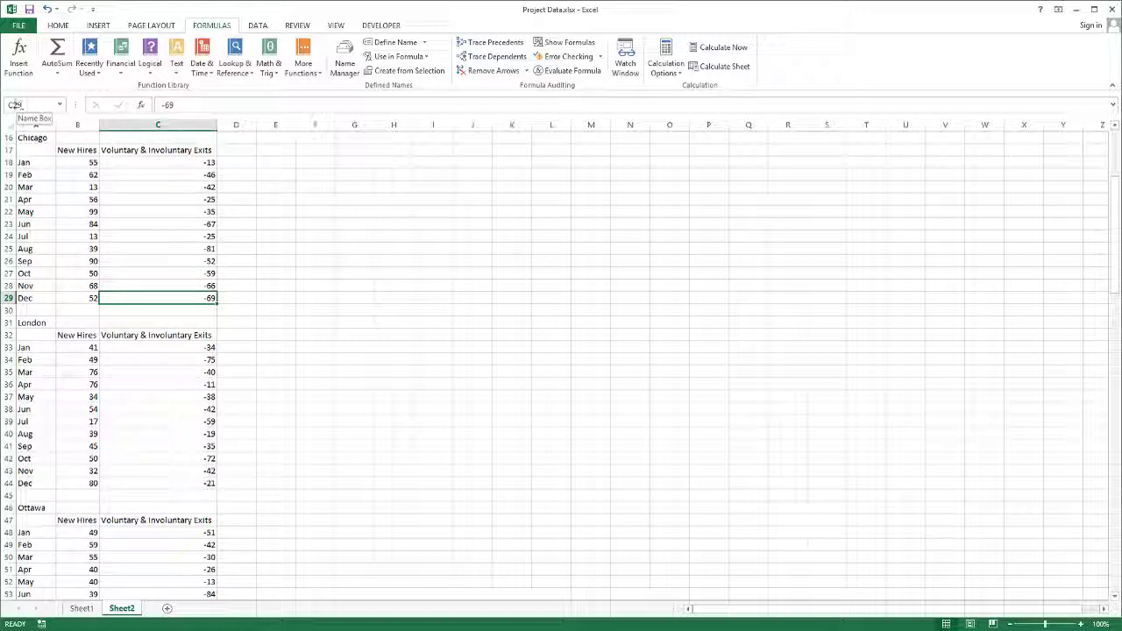
left_click_drag(32, 336, 170, 481)
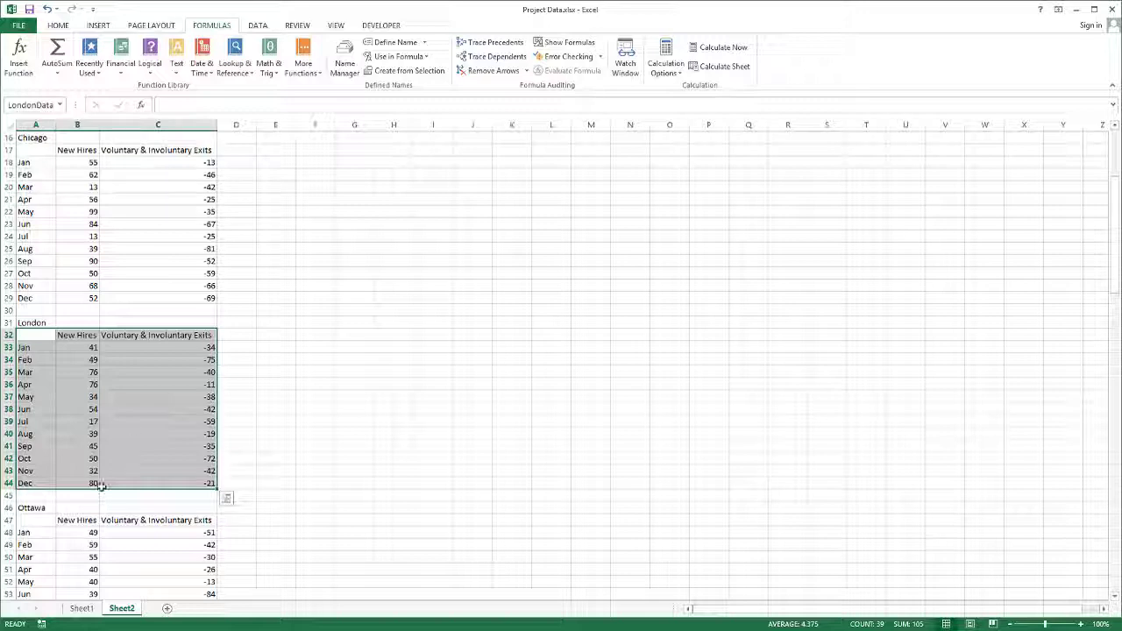
left_click(82, 608)
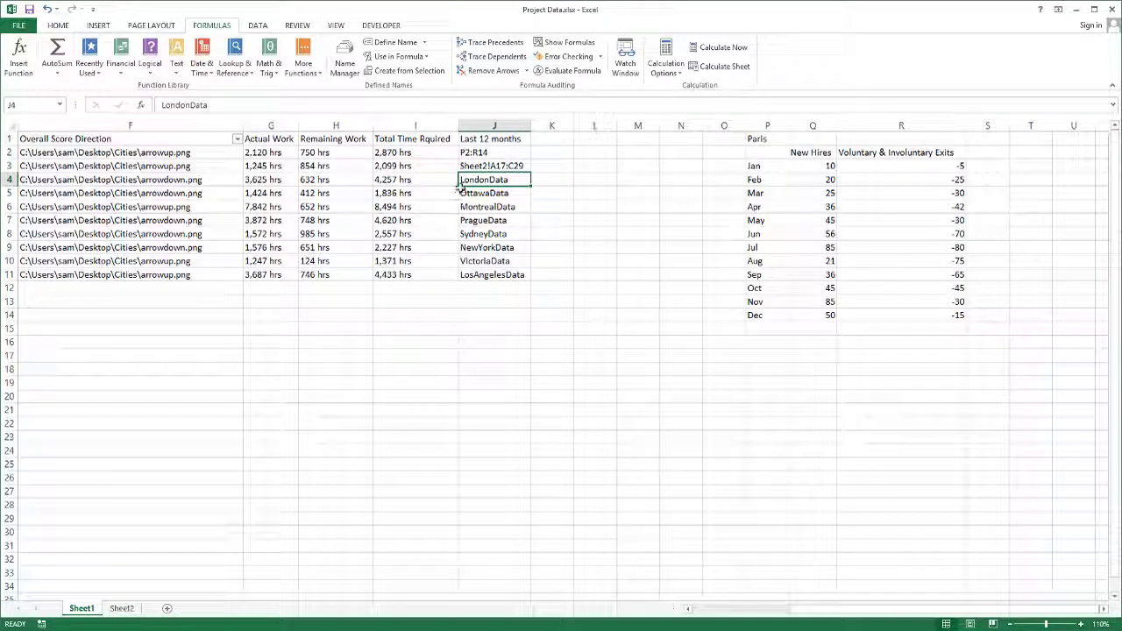
Step: Re-enter LondonData in J4, scroll back to column A, and return to PowerPoint
type("Lon")
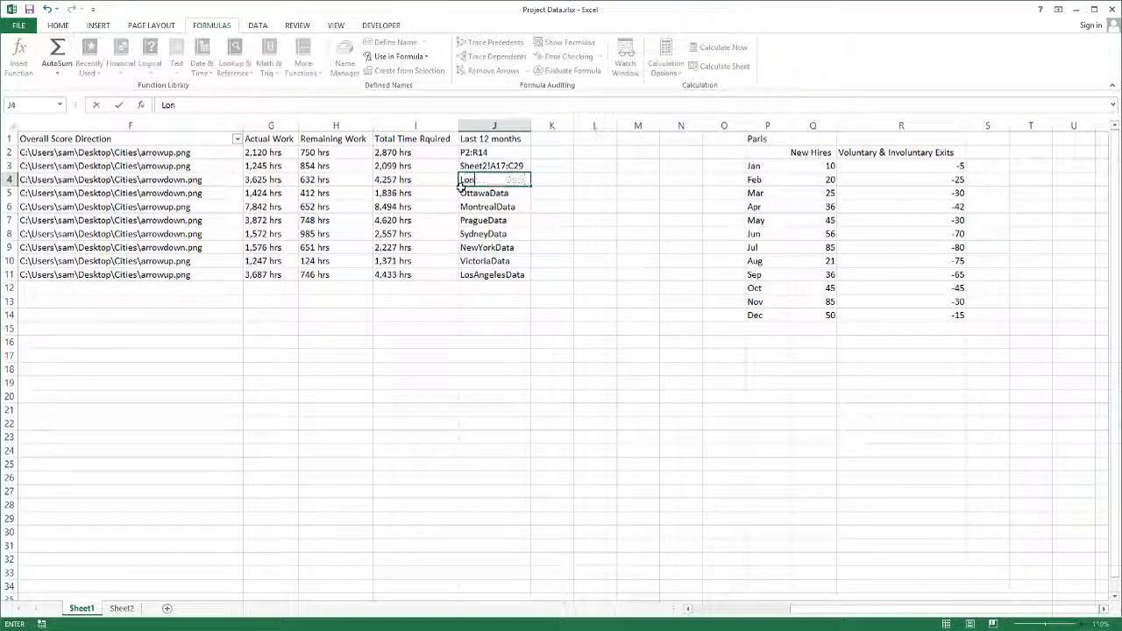
type("donData")
key("Return")
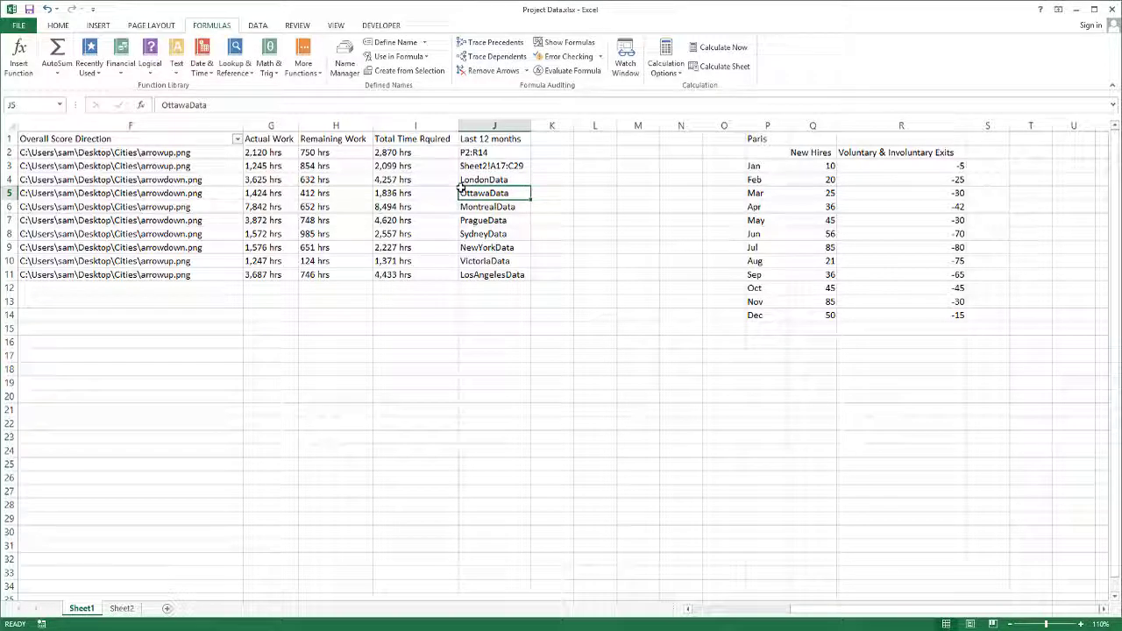
key("Up")
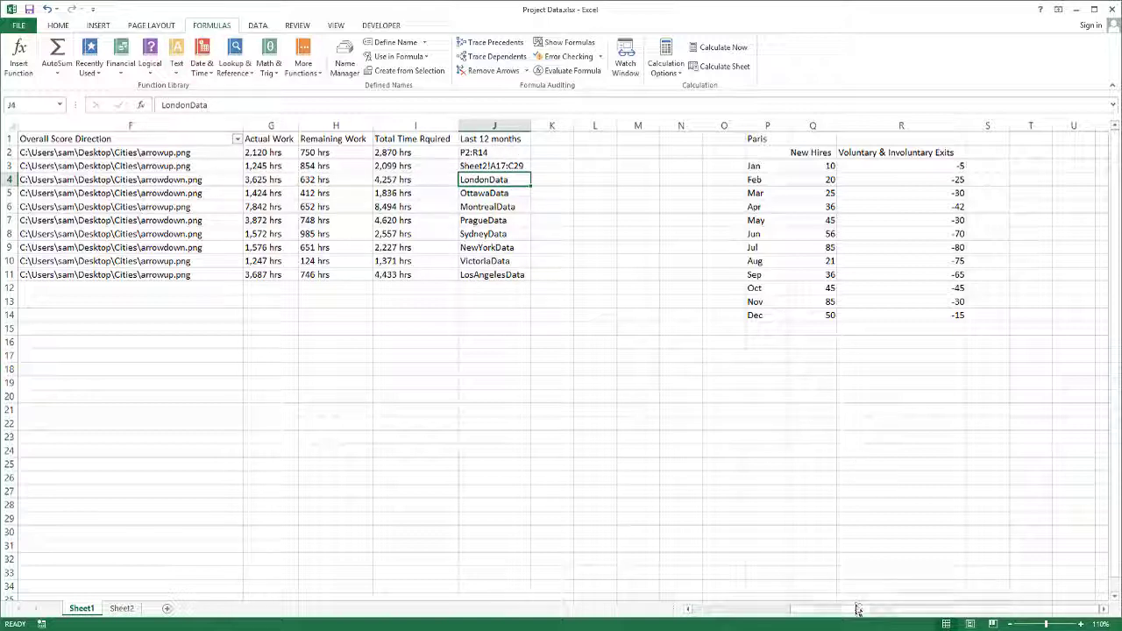
left_click_drag(851, 611, 744, 615)
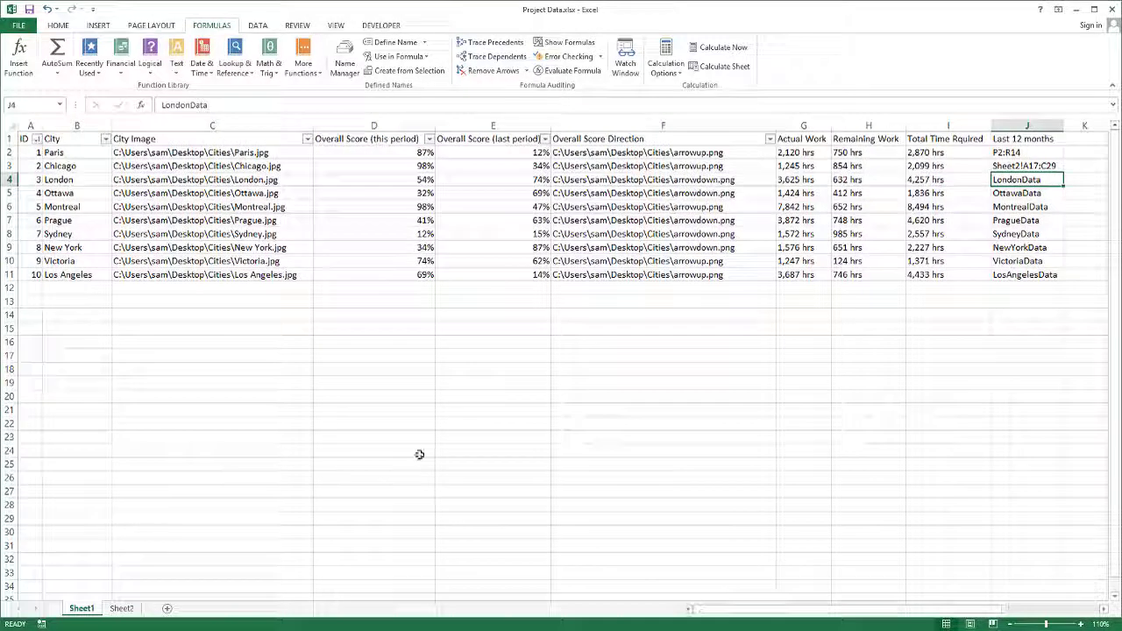
left_click(251, 319)
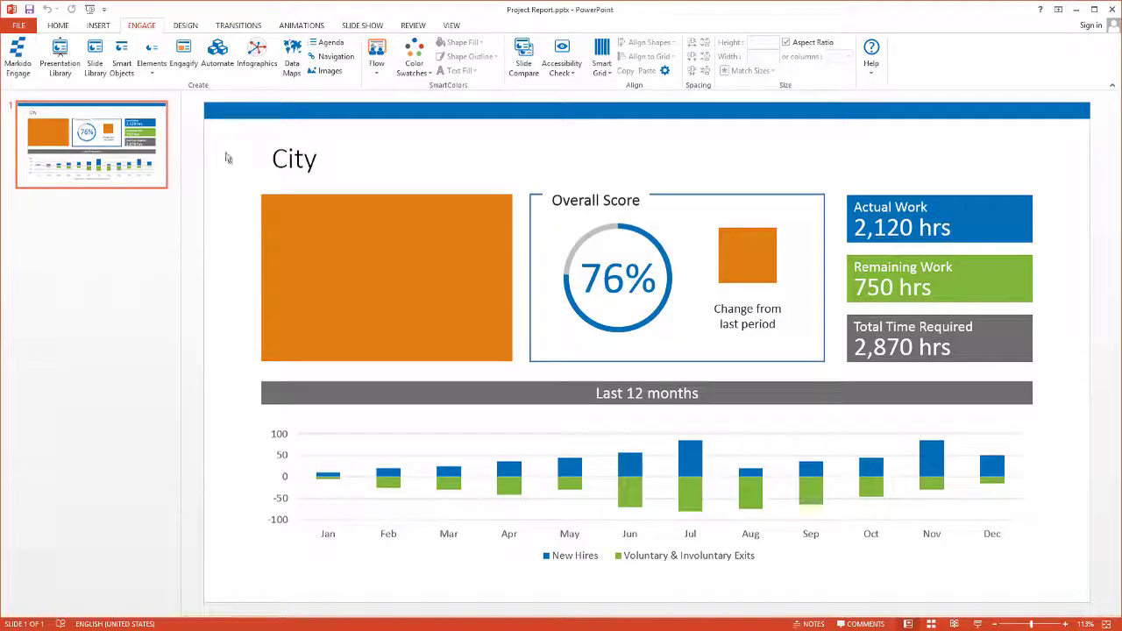
Step: Run the Engage Excel SlideMerge automation and save the output as Project Report-20190918.pptx
left_click(220, 60)
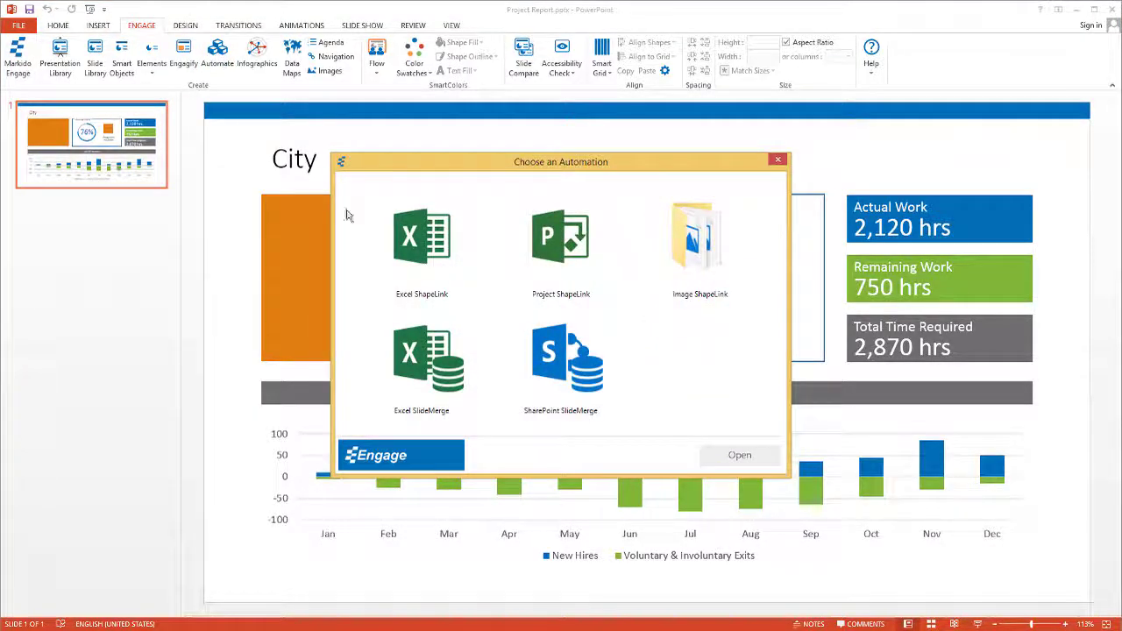
double_click(408, 344)
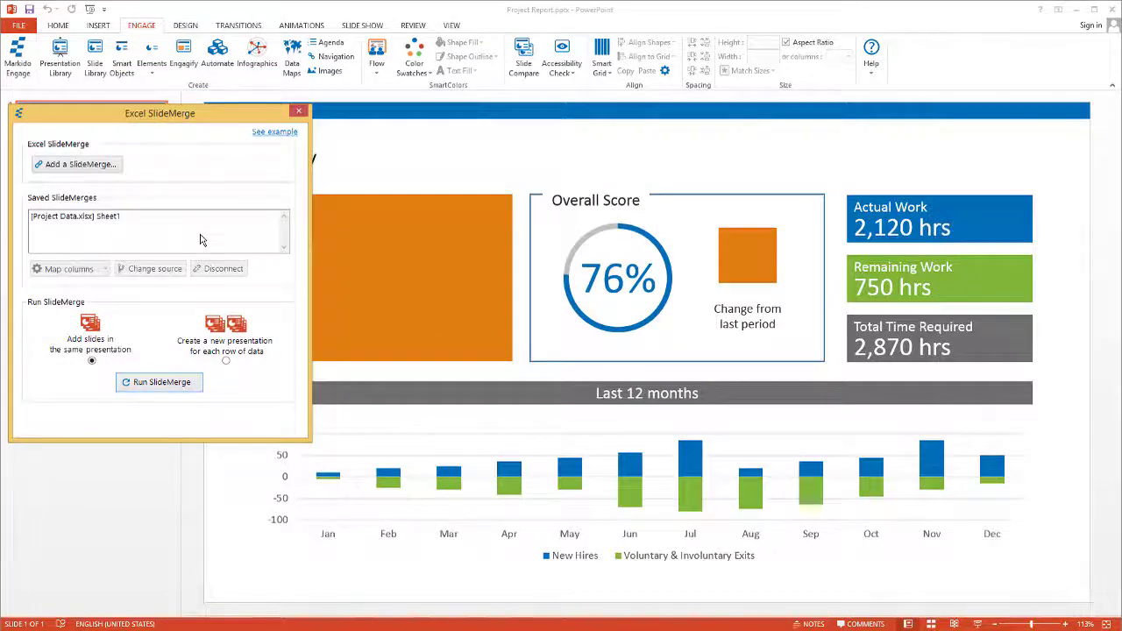
left_click(160, 383)
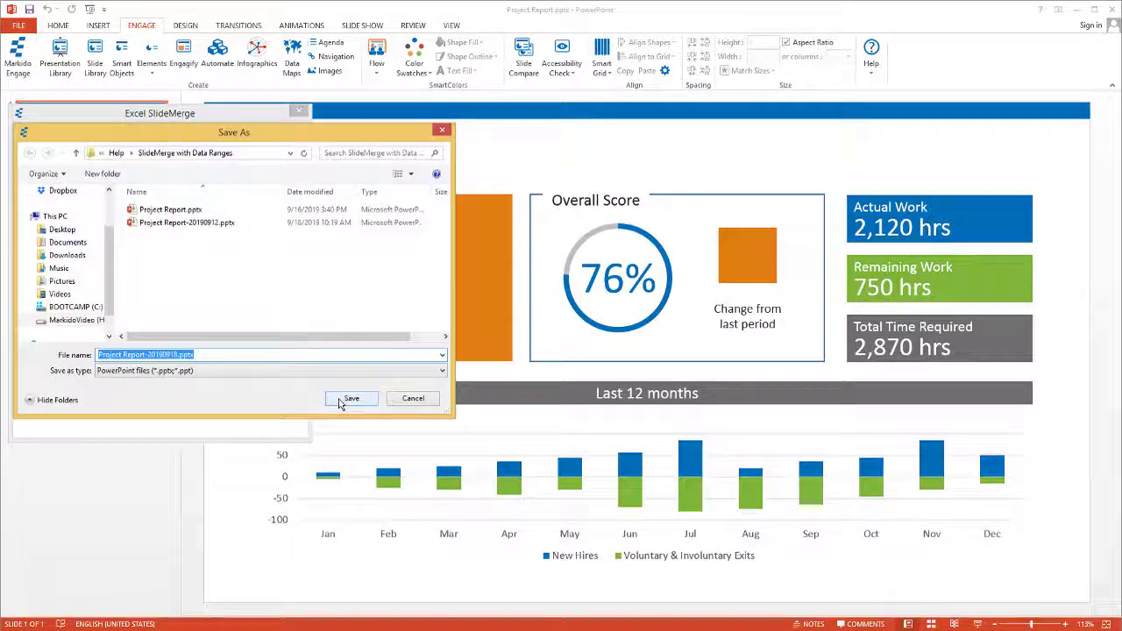
left_click(342, 398)
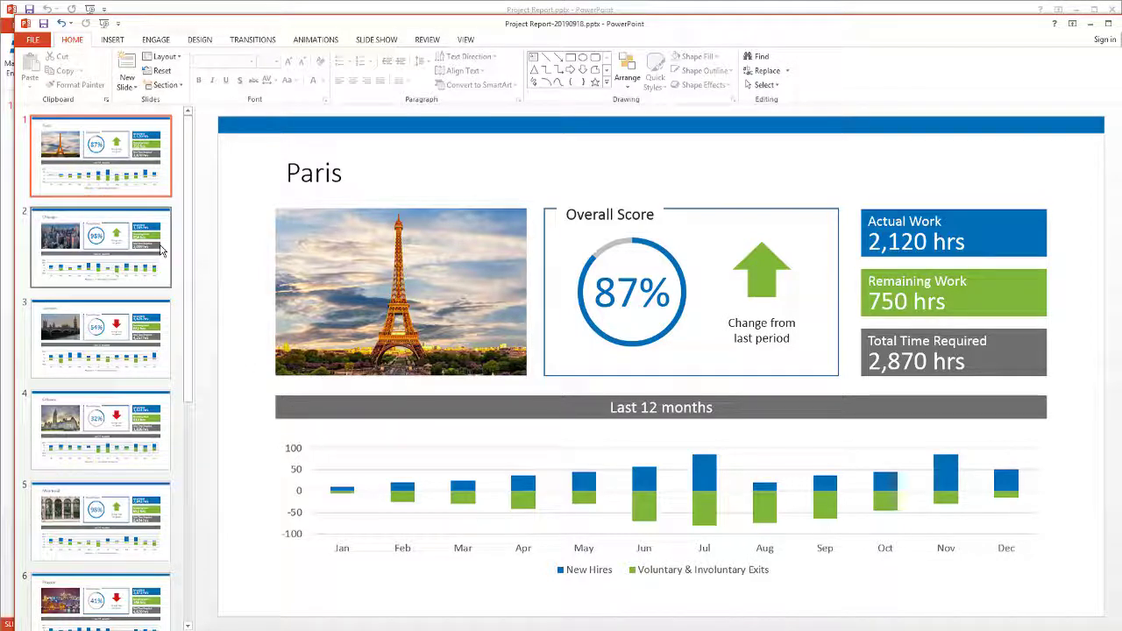
Step: Browse the generated Chicago, London, Ottawa and Montreal slides
left_click(157, 256)
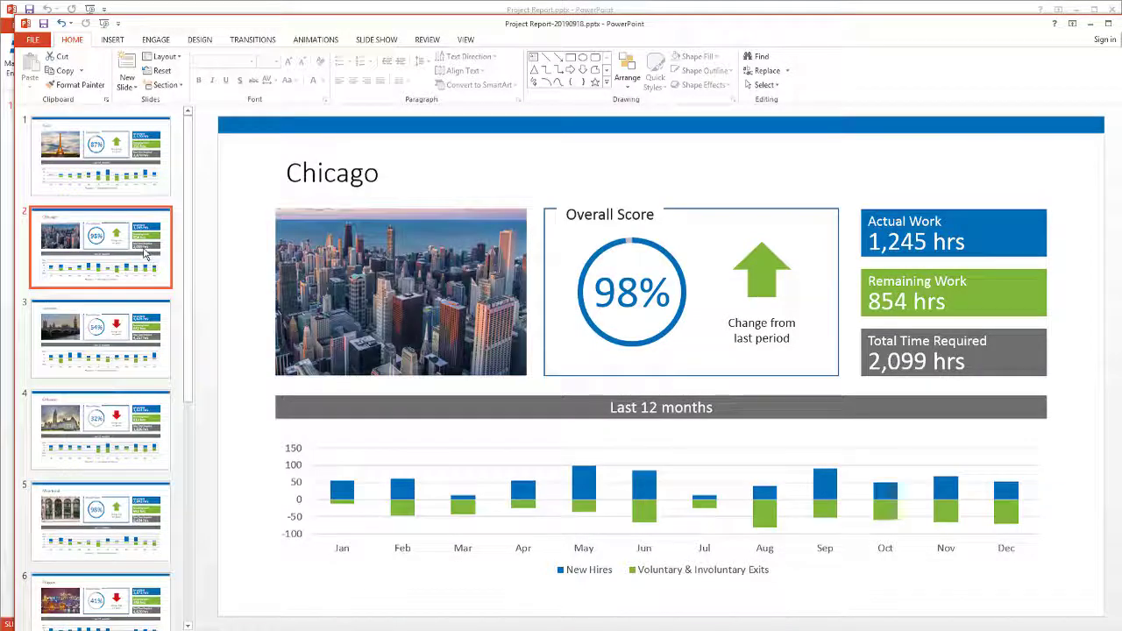
left_click(123, 352)
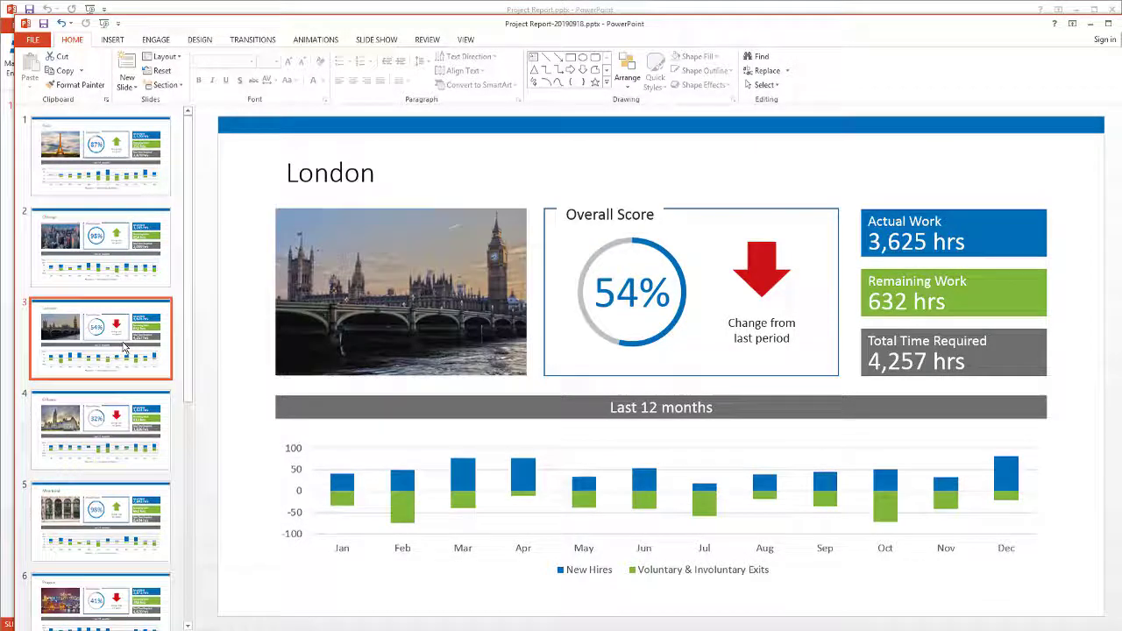
left_click(118, 419)
key("Down")
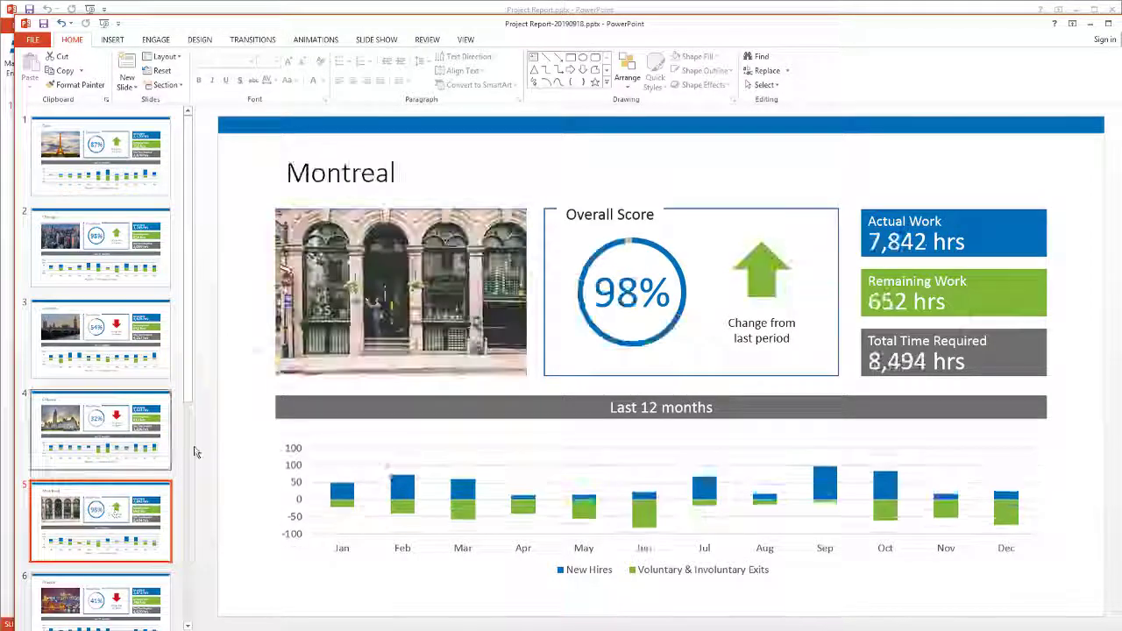
Step: Open the Montreal chart's data in Excel 2013, then close the data window
left_click(496, 463)
right_click(496, 463)
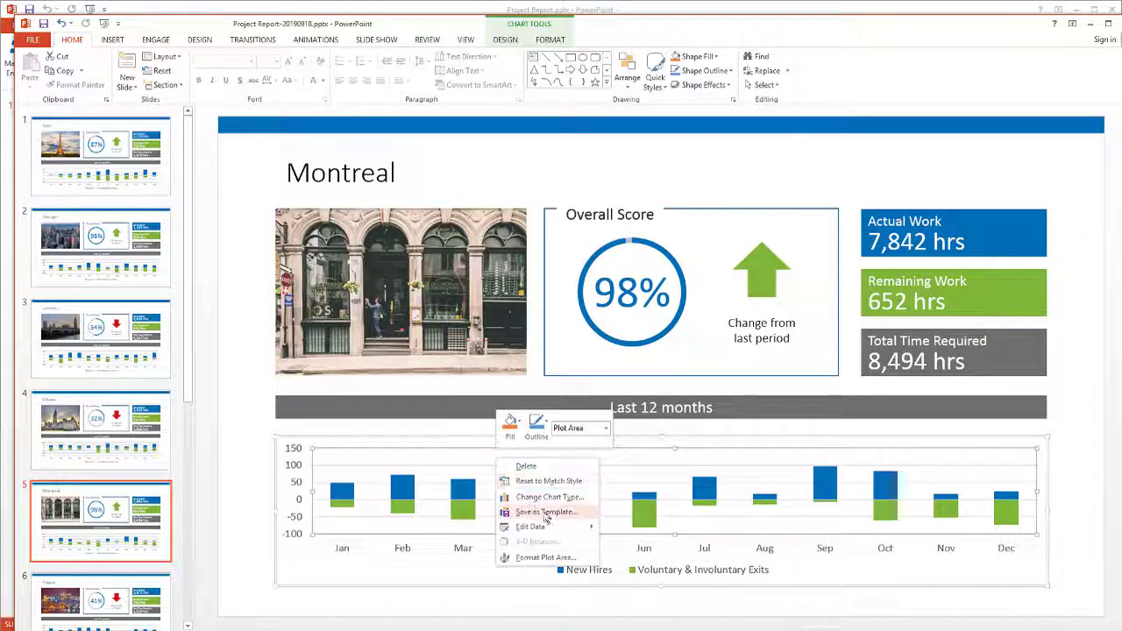
mouse_move(539, 526)
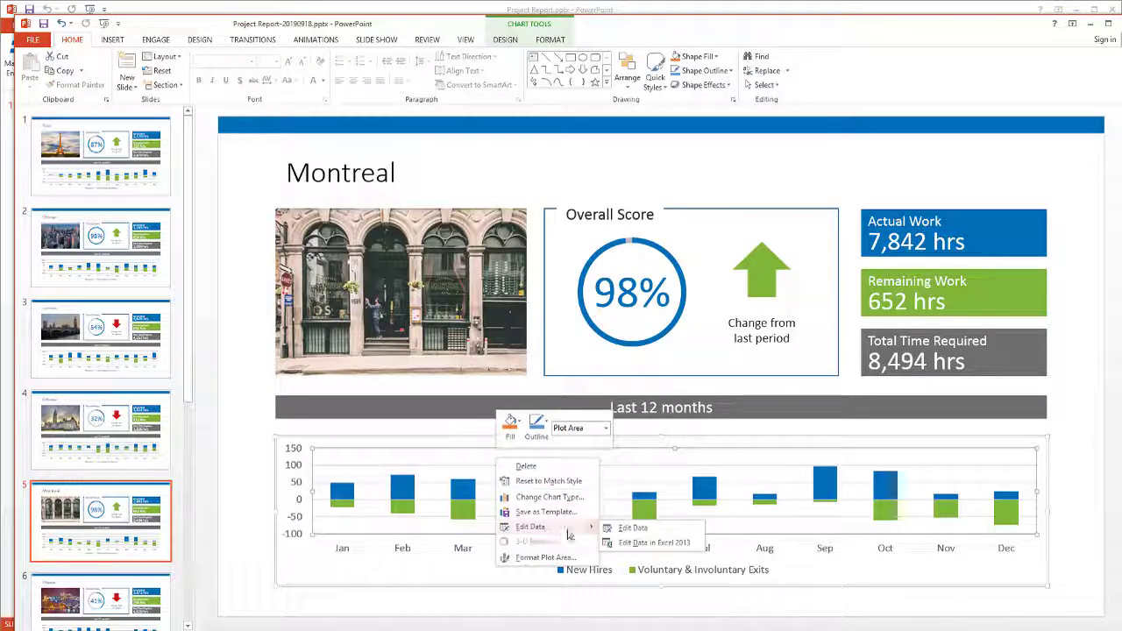
left_click(647, 543)
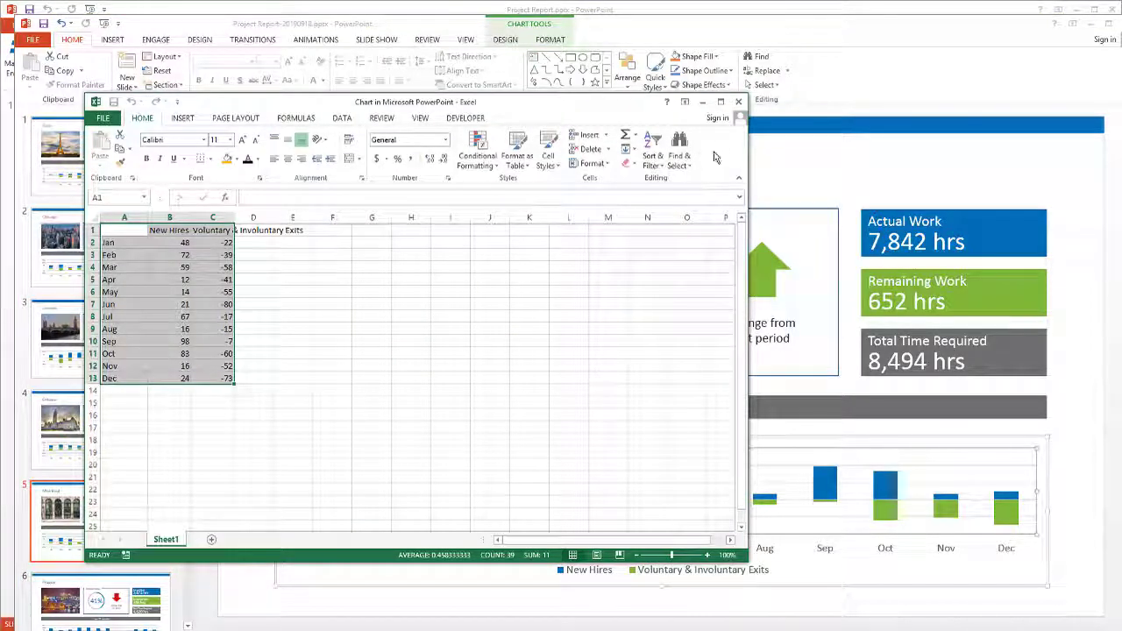
left_click(738, 102)
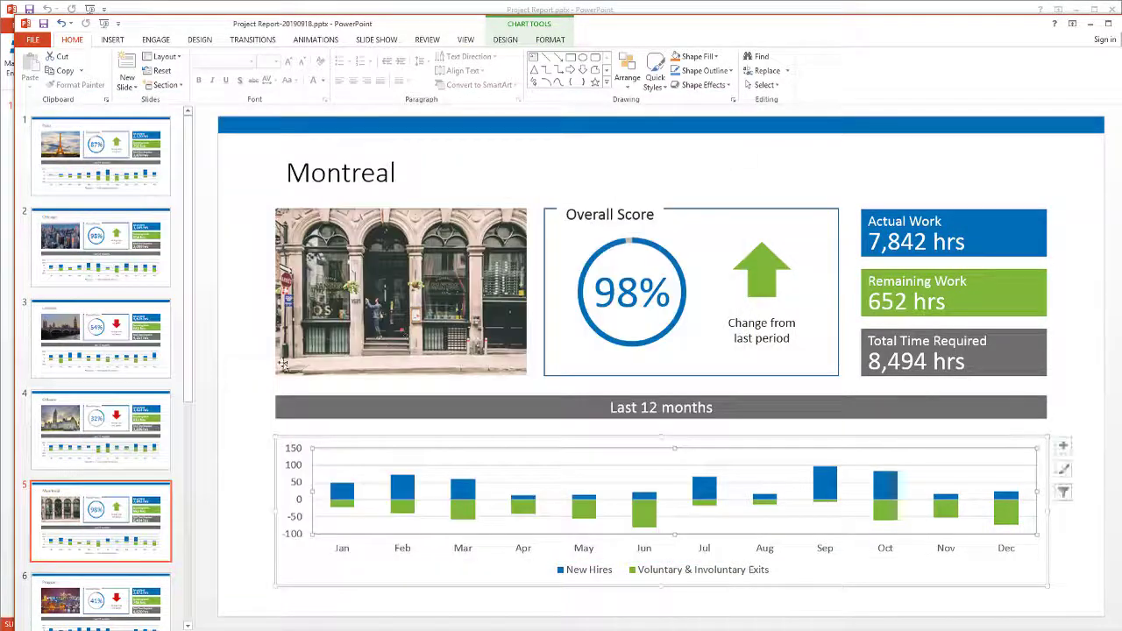